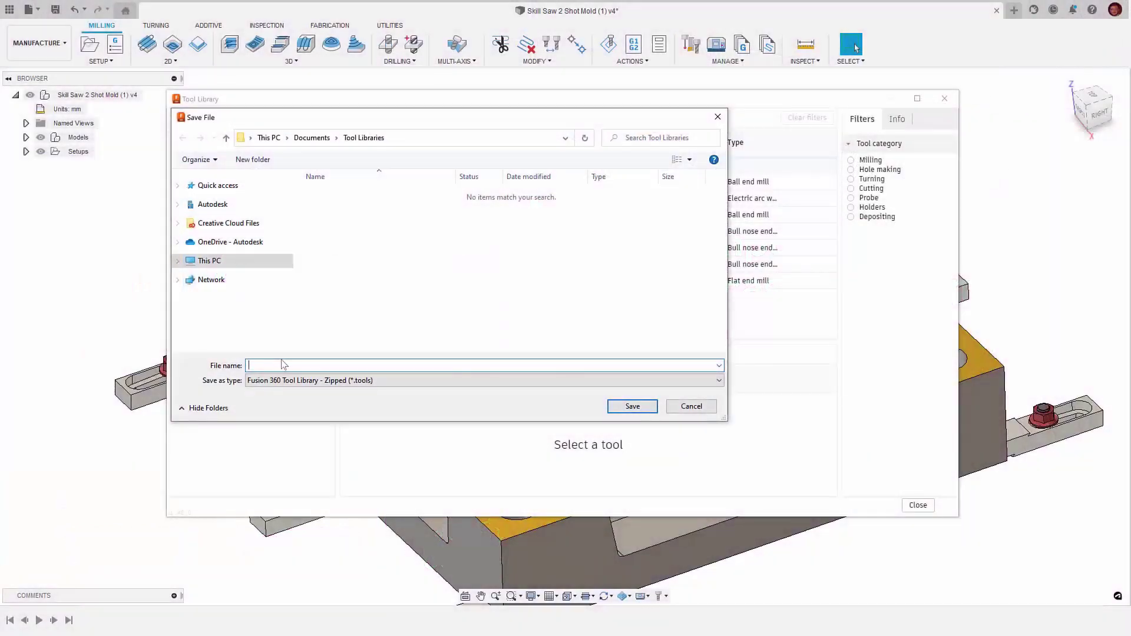
Save the library as 'Tool Library' in Comma-Separated Values (*.csv) format and open it in Excel
type("Tool Library")
left_click(283, 380)
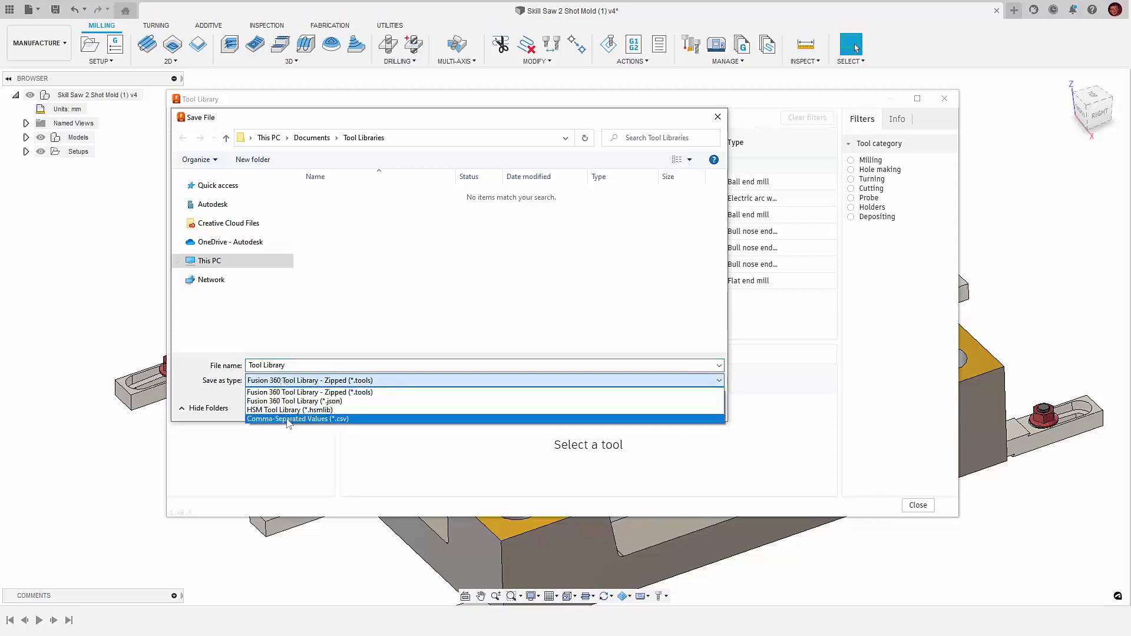
left_click(289, 419)
left_click(631, 407)
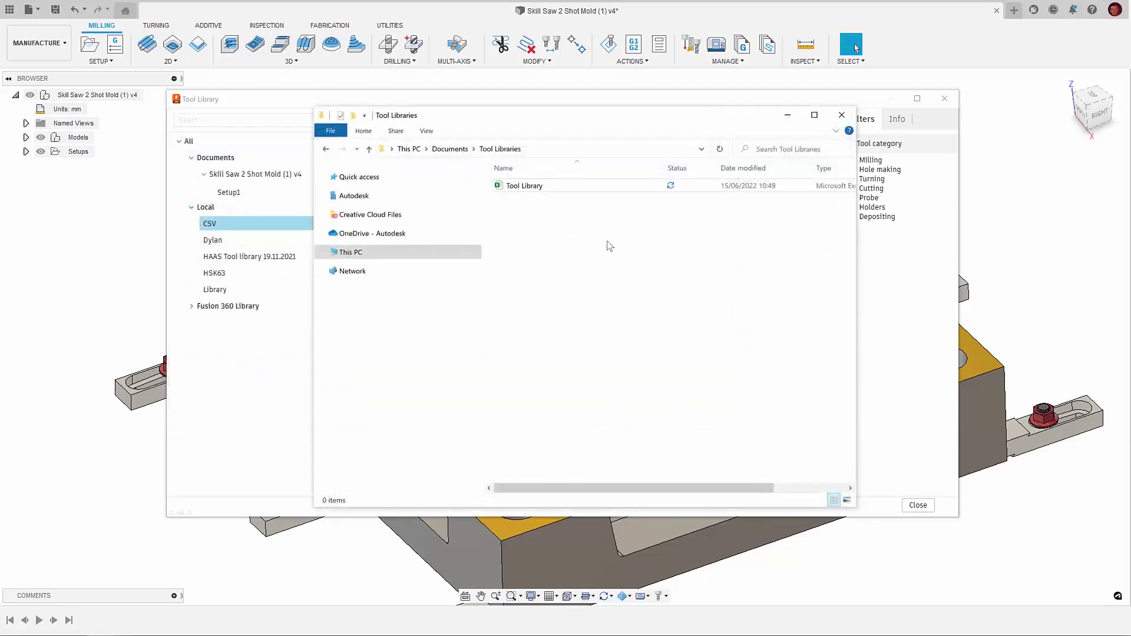
left_click(576, 189)
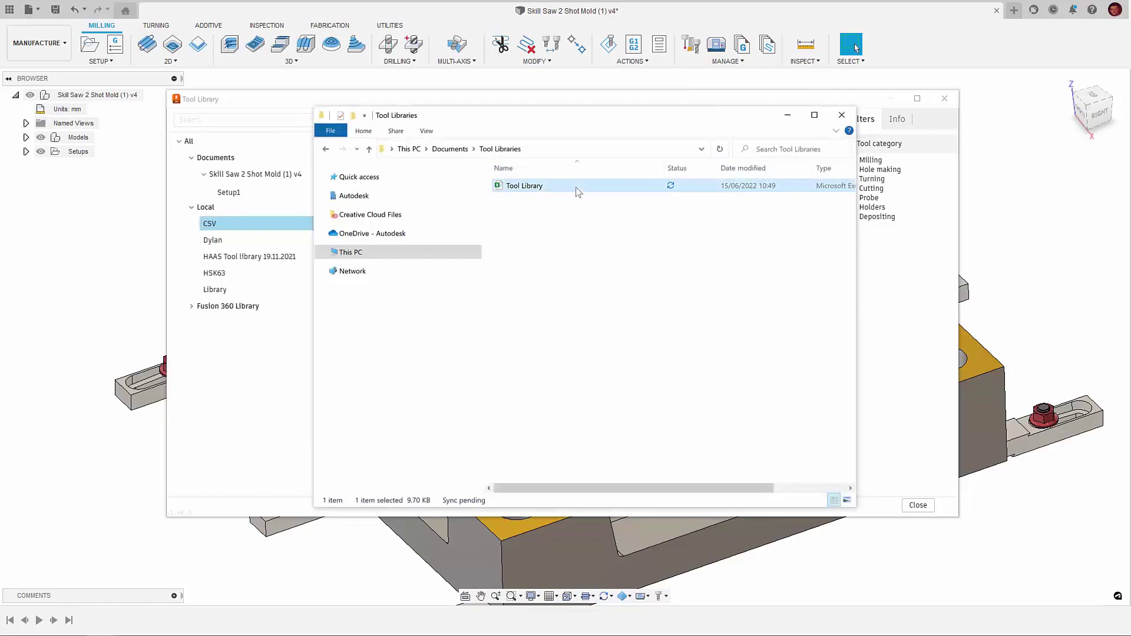
double_click(577, 190)
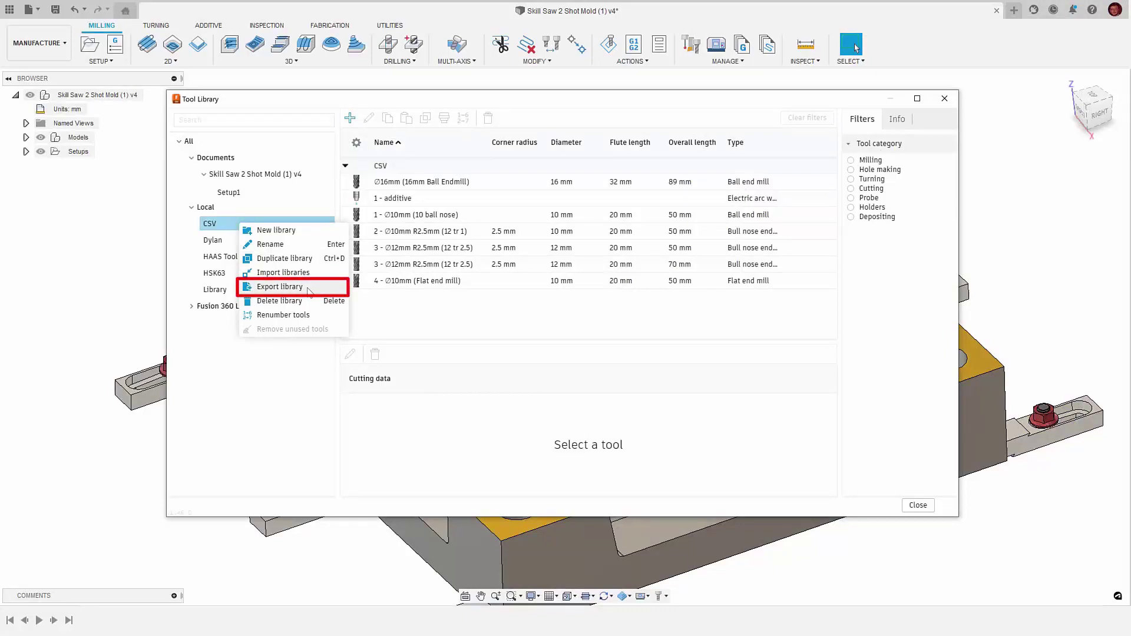
Export the CSV tool library as a comma-separated values file named 'Export'
left_click(308, 287)
left_click(452, 380)
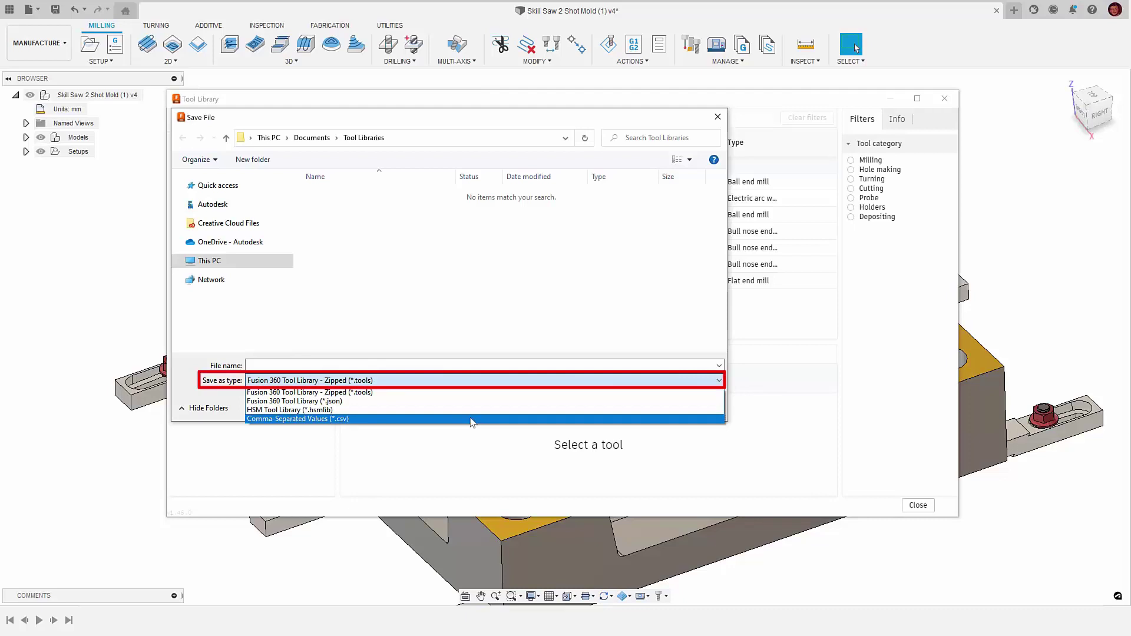
left_click(471, 419)
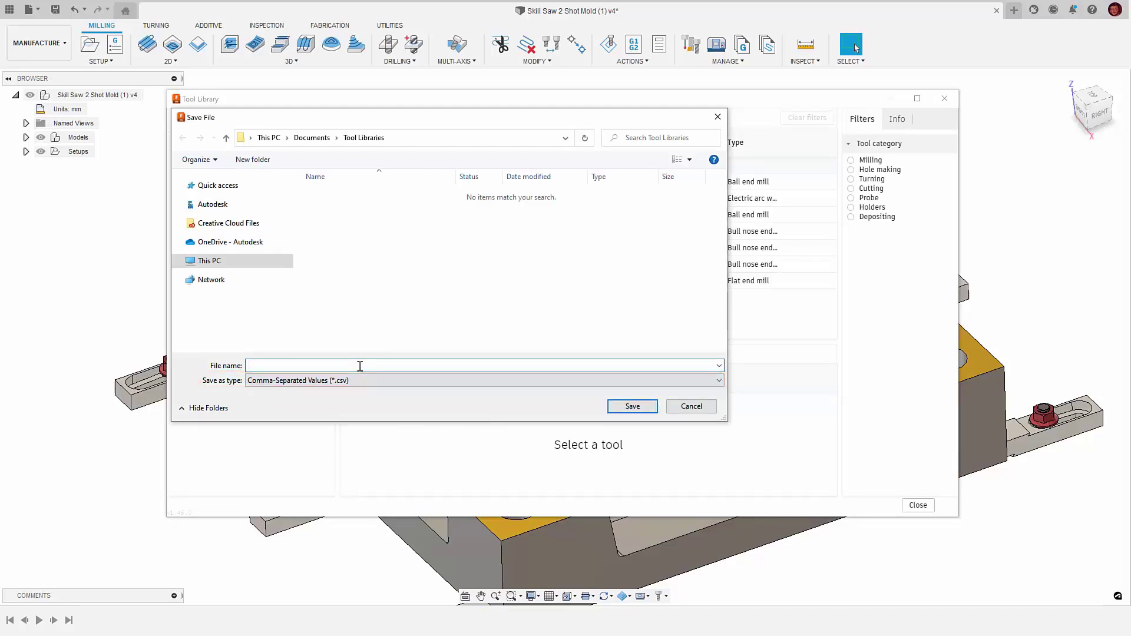
type("Export")
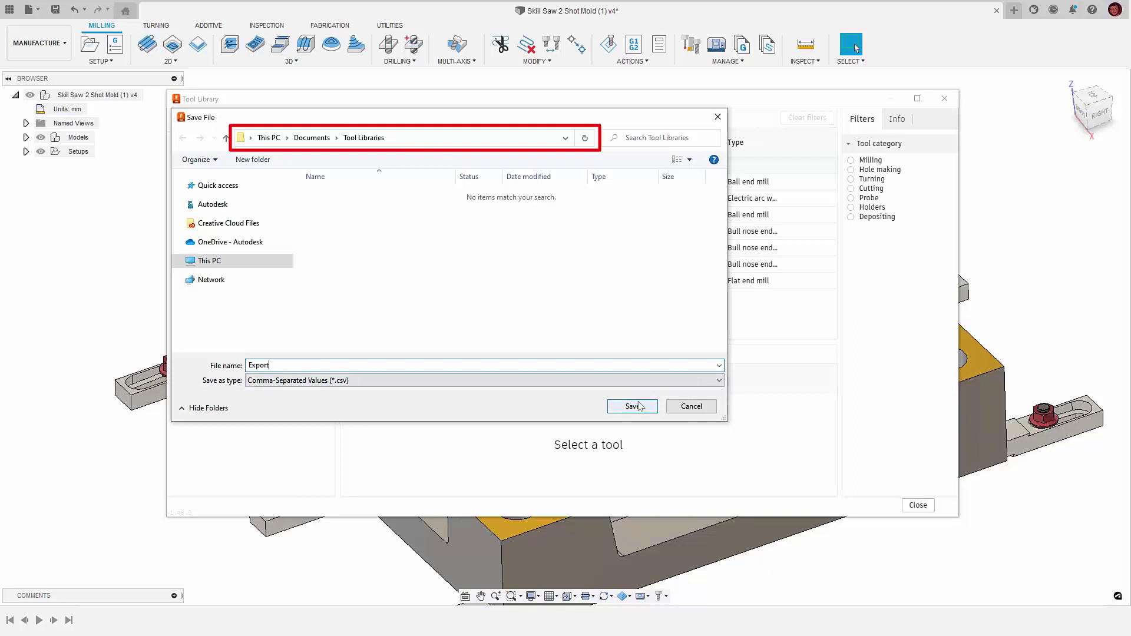
left_click(632, 406)
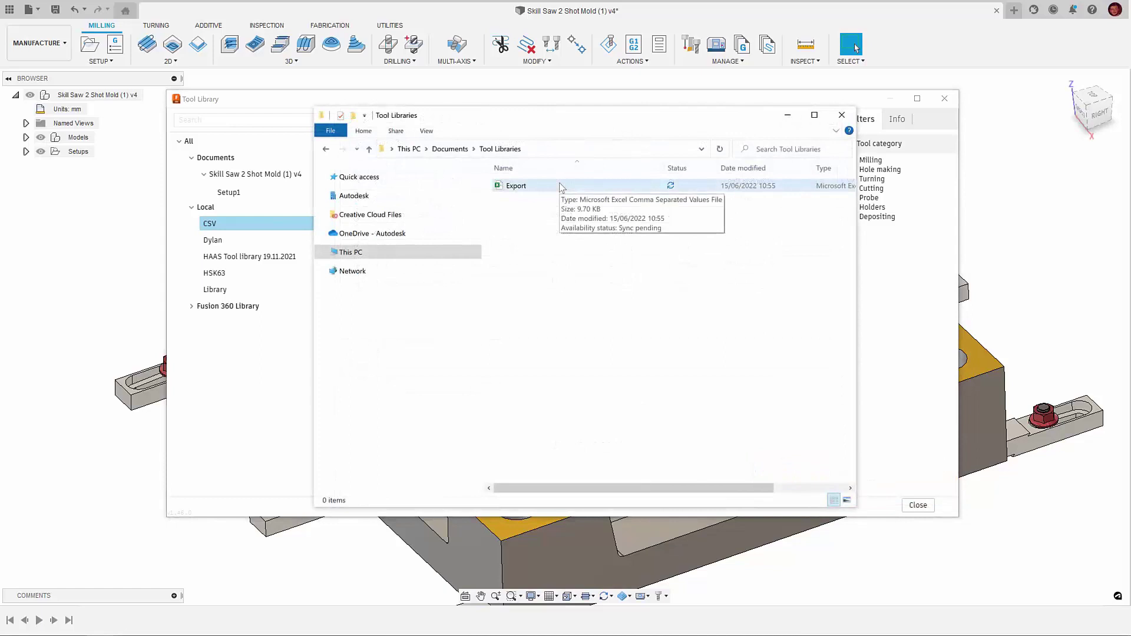
Select the exported Export.csv file in File Explorer
left_click(561, 187)
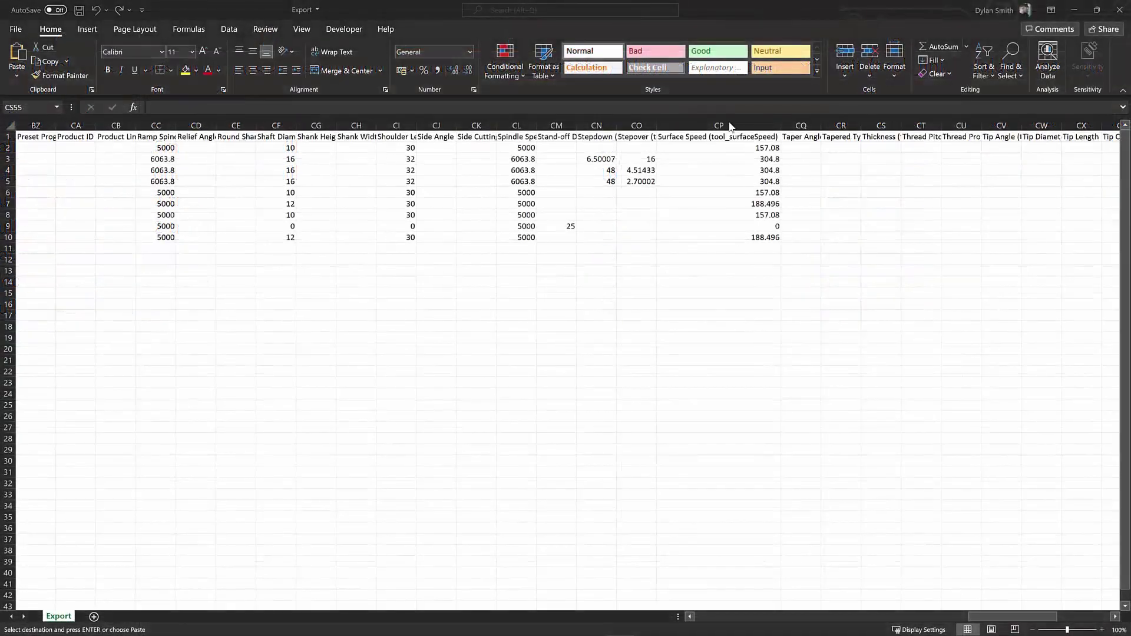
Move the Surface Speed column into column E, replacing the Diameter column
left_click(729, 126)
right_click(730, 125)
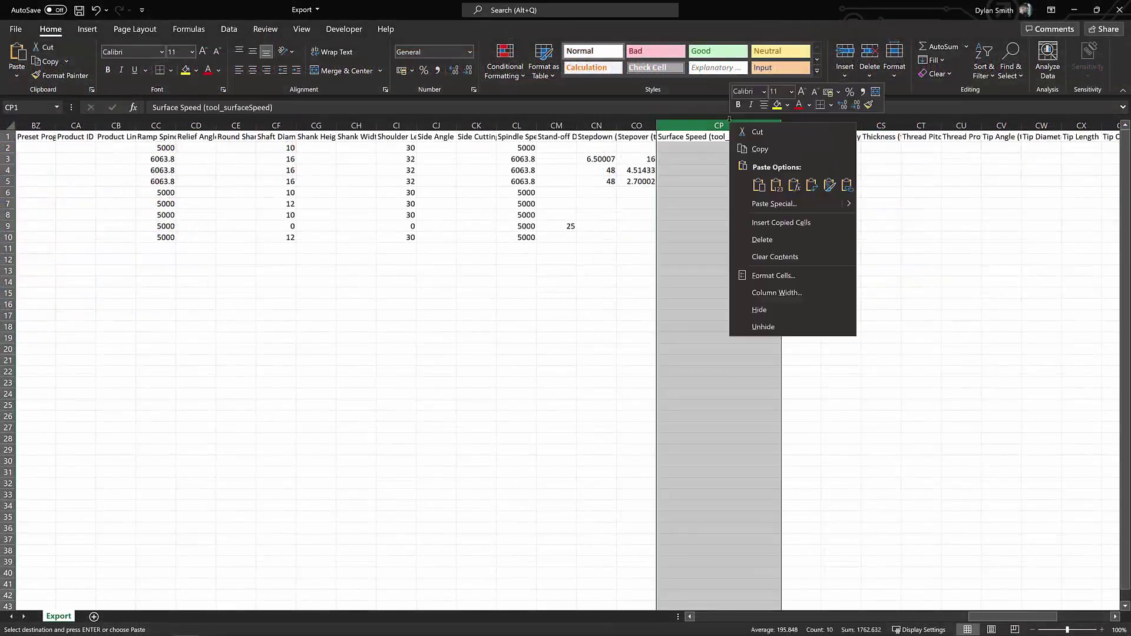
left_click(757, 133)
left_click_drag(989, 616, 687, 617)
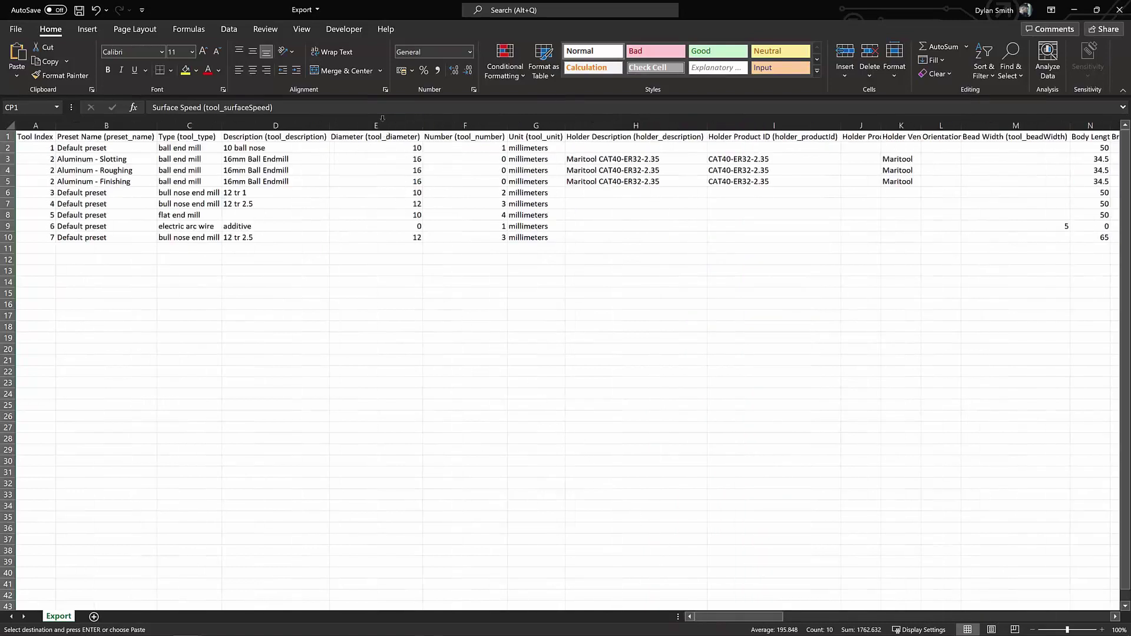
right_click(382, 121)
left_click(408, 179)
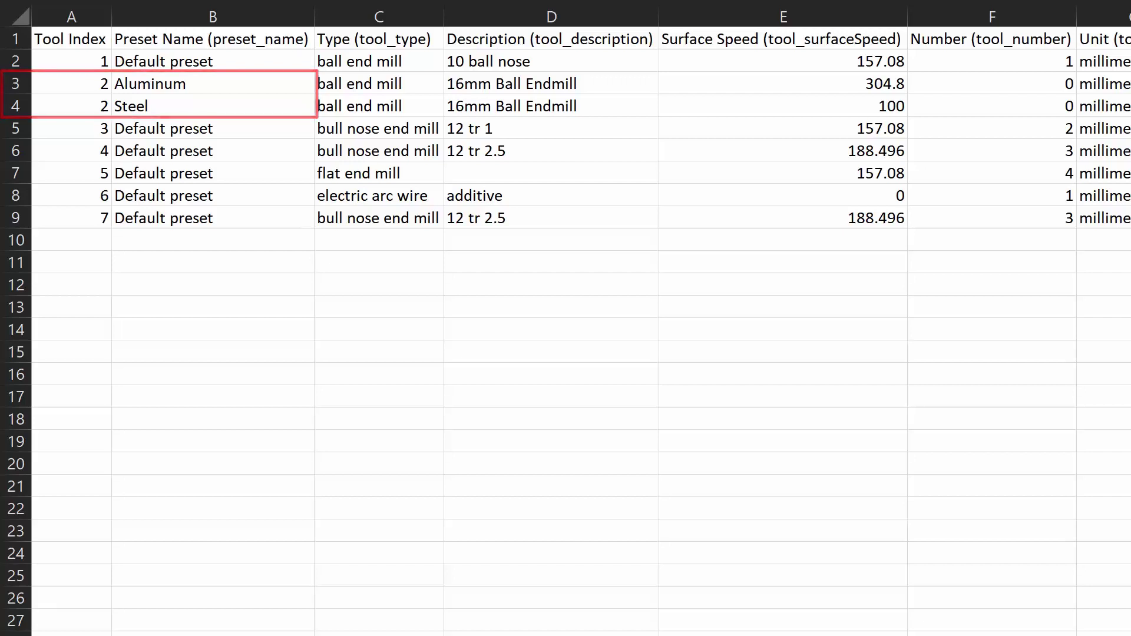
Copy the Steel tool row into row 10 and change its tool index to 8
left_click(17, 104)
right_click(21, 104)
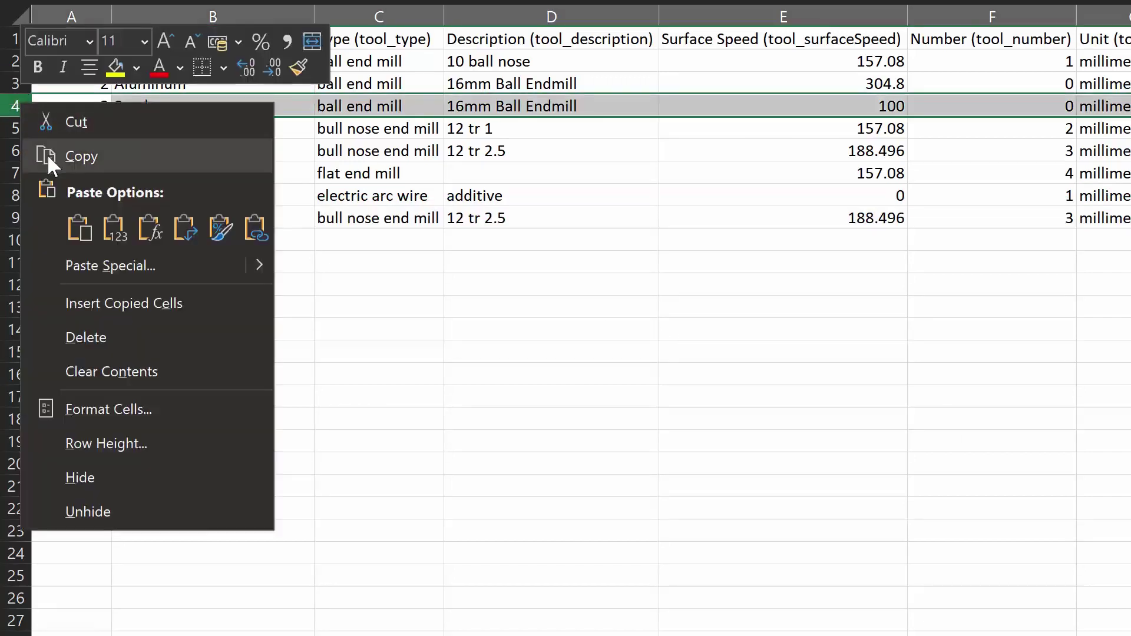
left_click(47, 154)
left_click(16, 239)
right_click(16, 240)
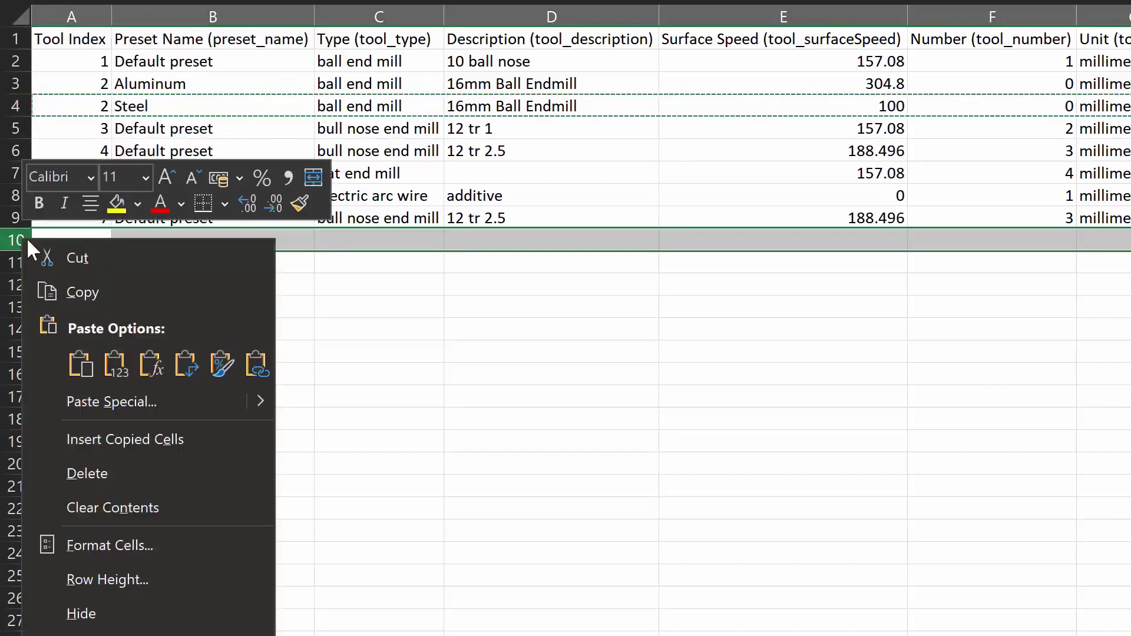
left_click(75, 373)
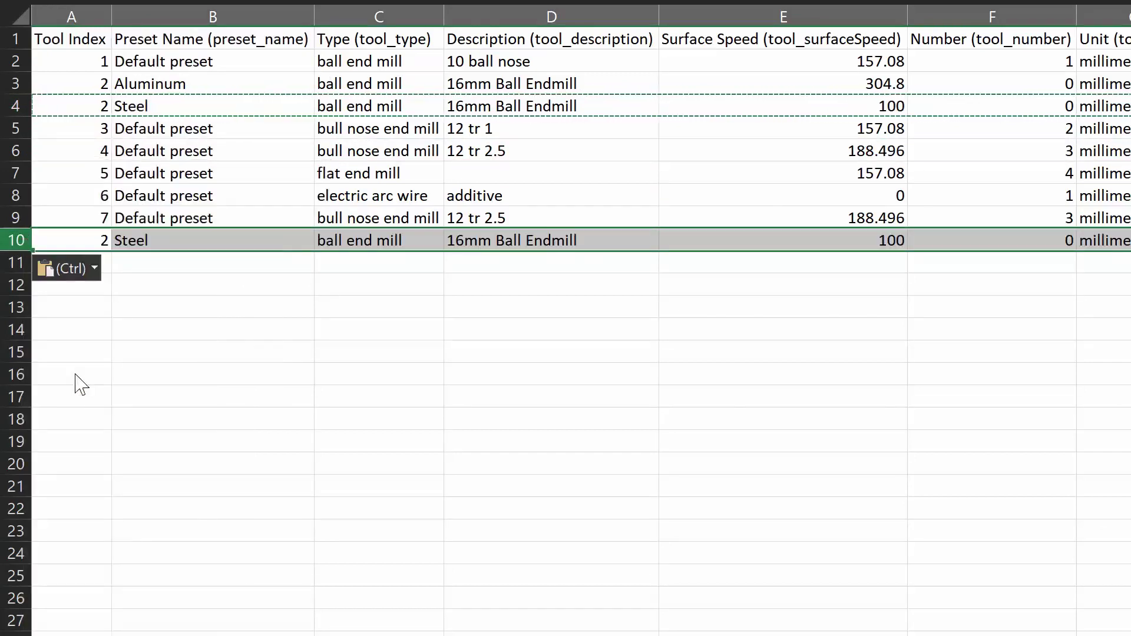
double_click(92, 241)
double_click(92, 241)
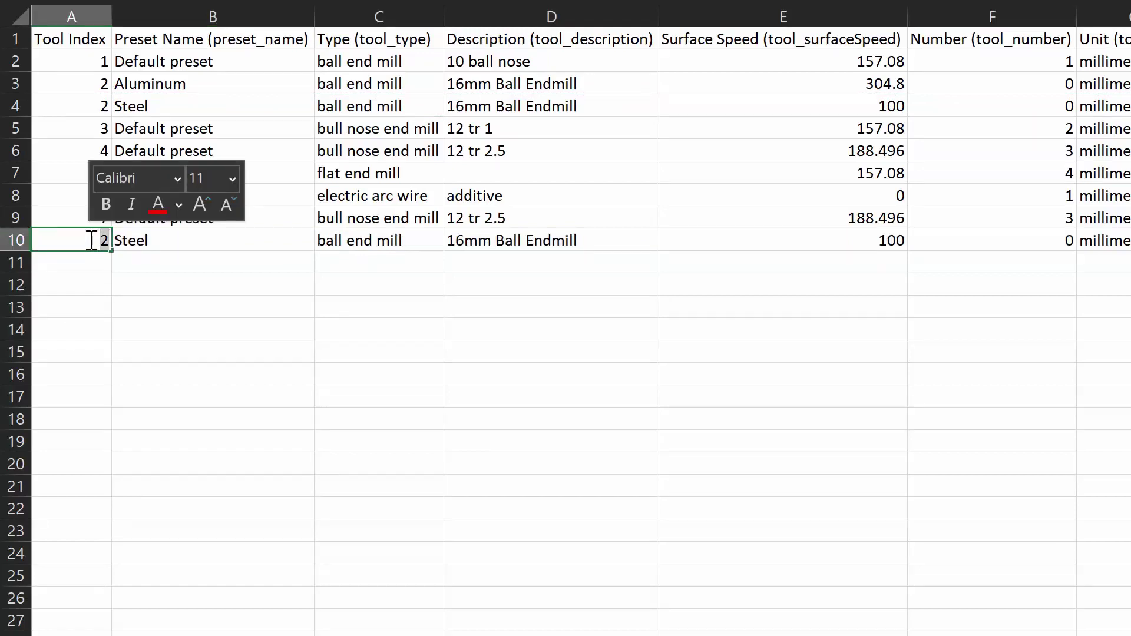
type("8")
key("Return")
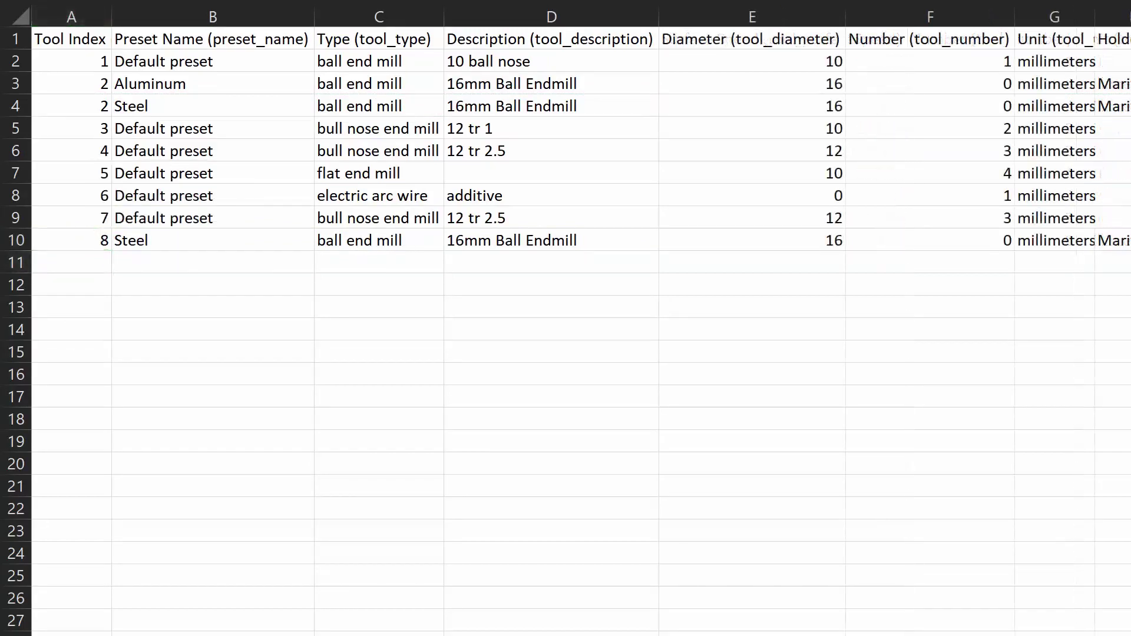
Change the Aluminum preset's diameter in E3 to 12
left_click(817, 83)
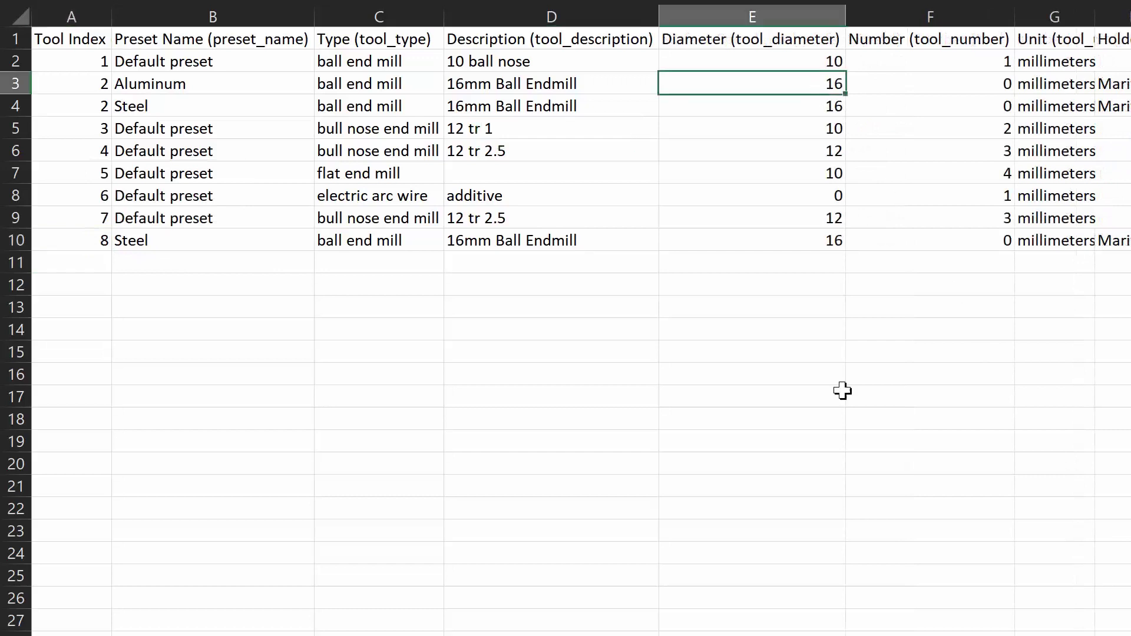
type("12")
key("Return")
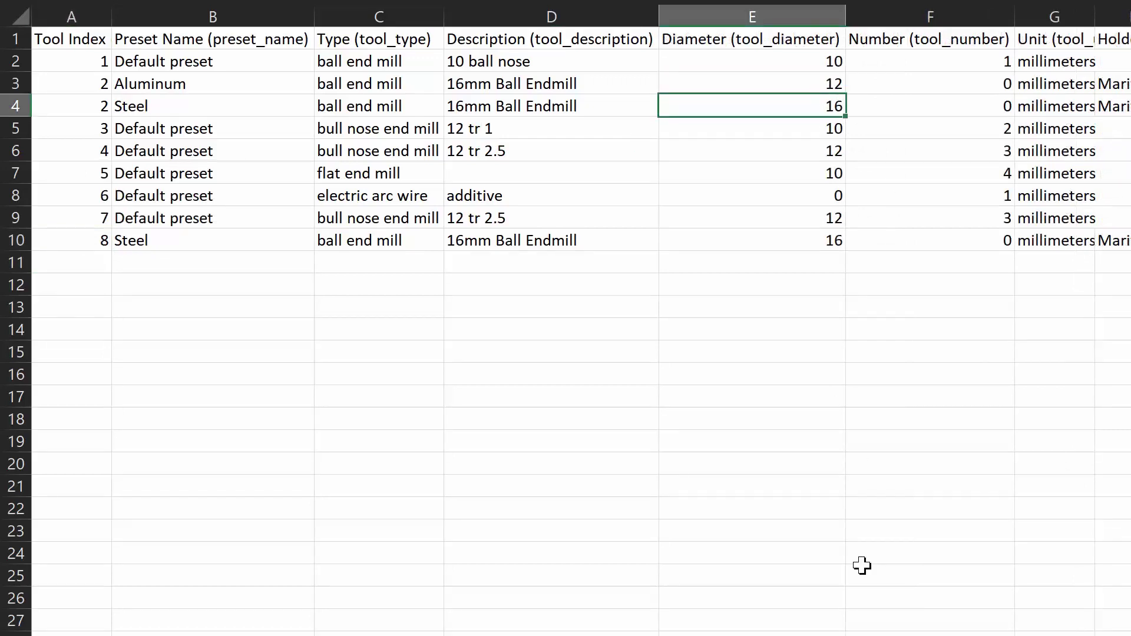
Duplicate the tool 8 row into row 11 and rename its preset to Aluminum
right_click(17, 241)
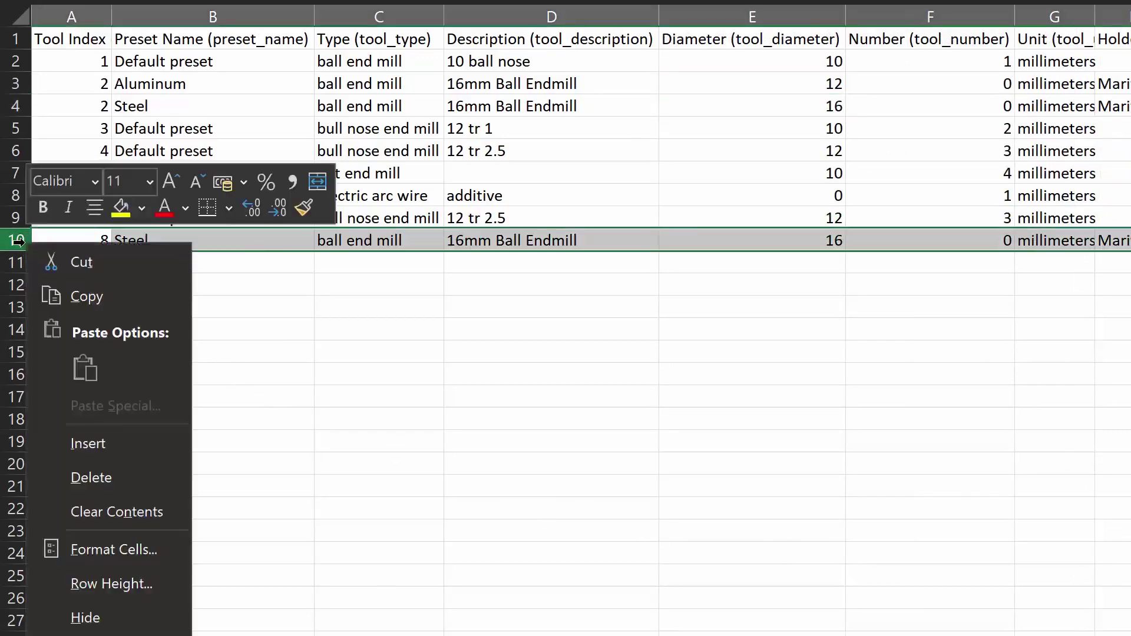
left_click(65, 297)
right_click(16, 262)
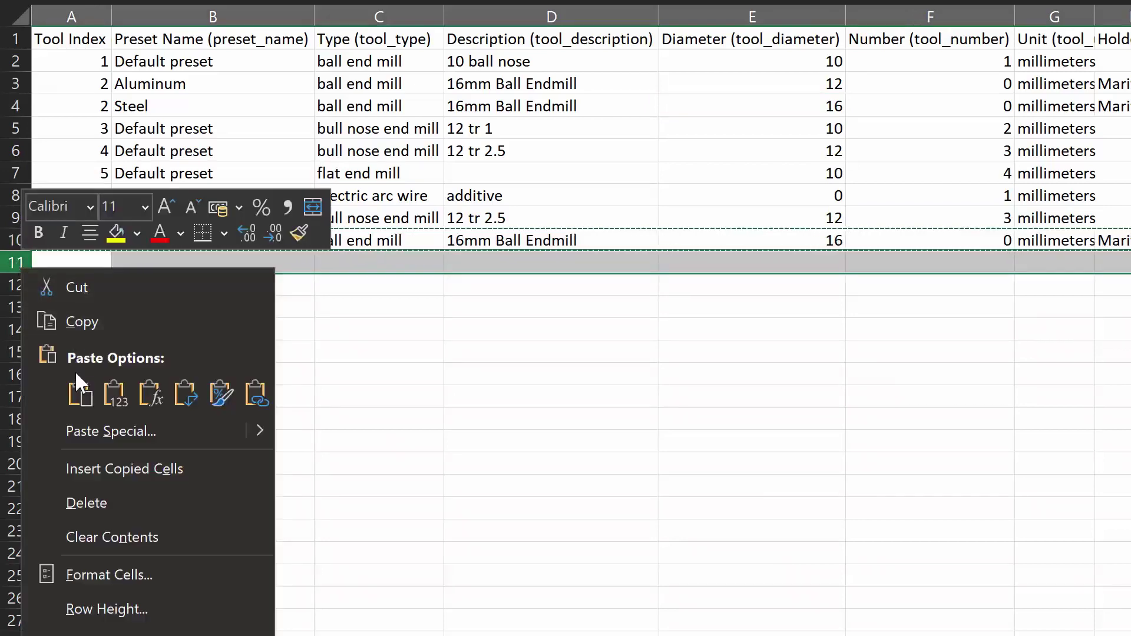
left_click(78, 391)
double_click(152, 264)
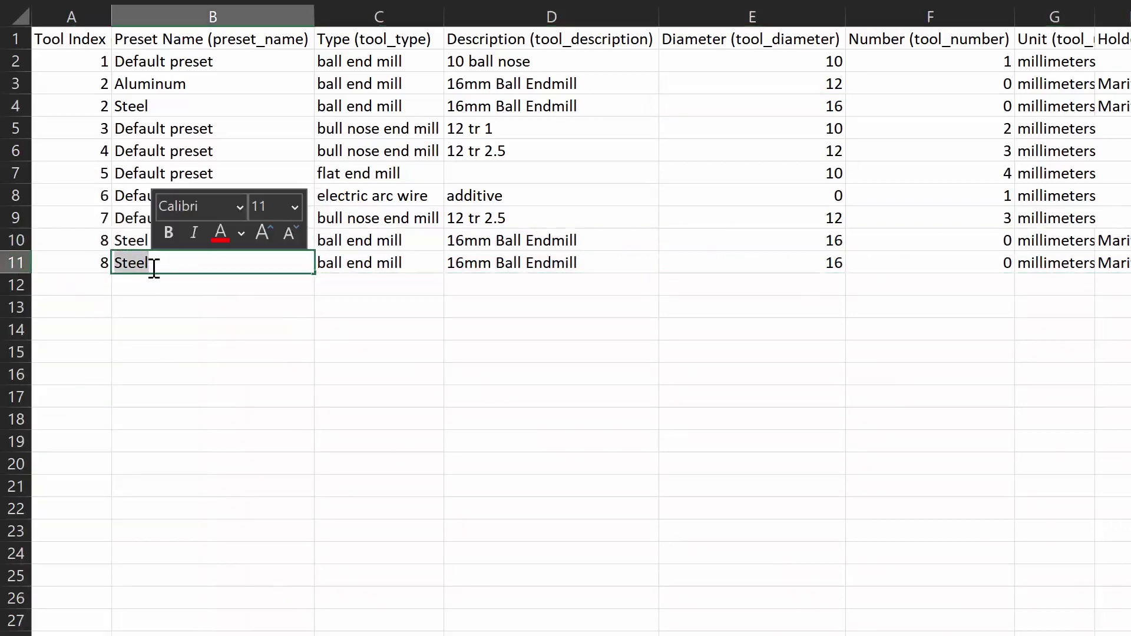
type("Alumin")
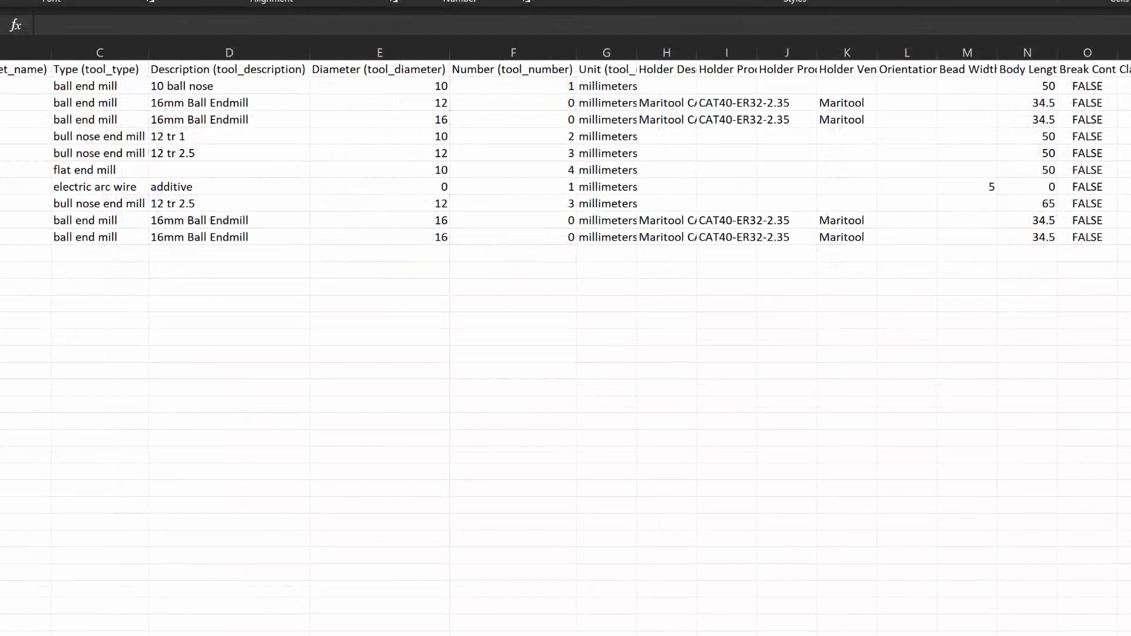
Change the three 2.5 corner radius values in column W to 1.5 and save the workbook
left_click(3, 136)
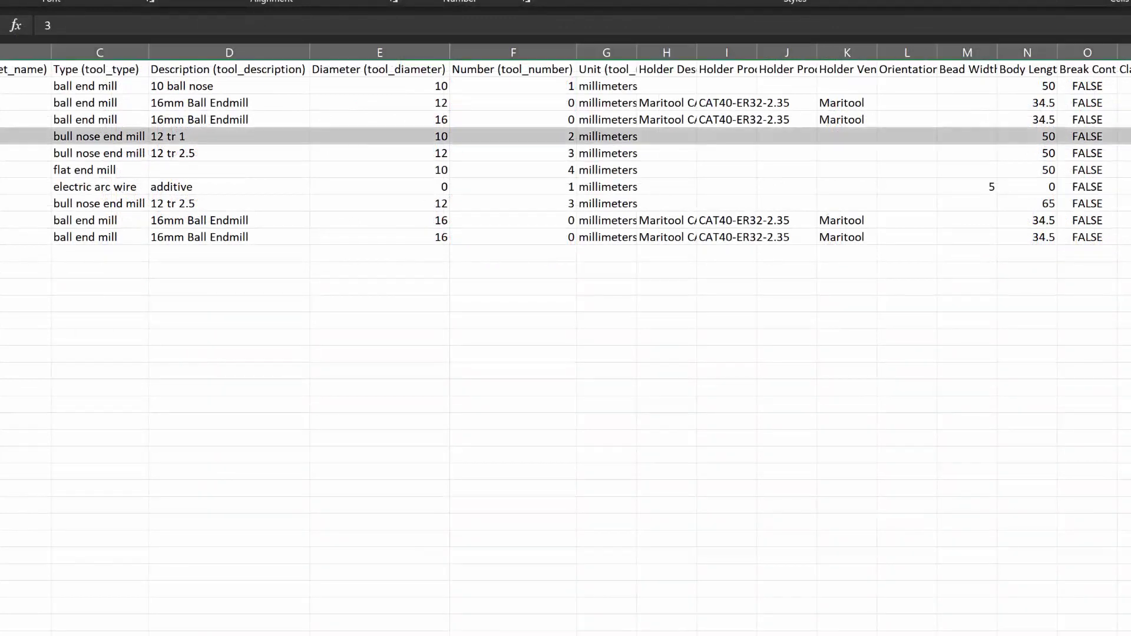
left_click(3, 153, "shift")
left_click(3, 203, "ctrl")
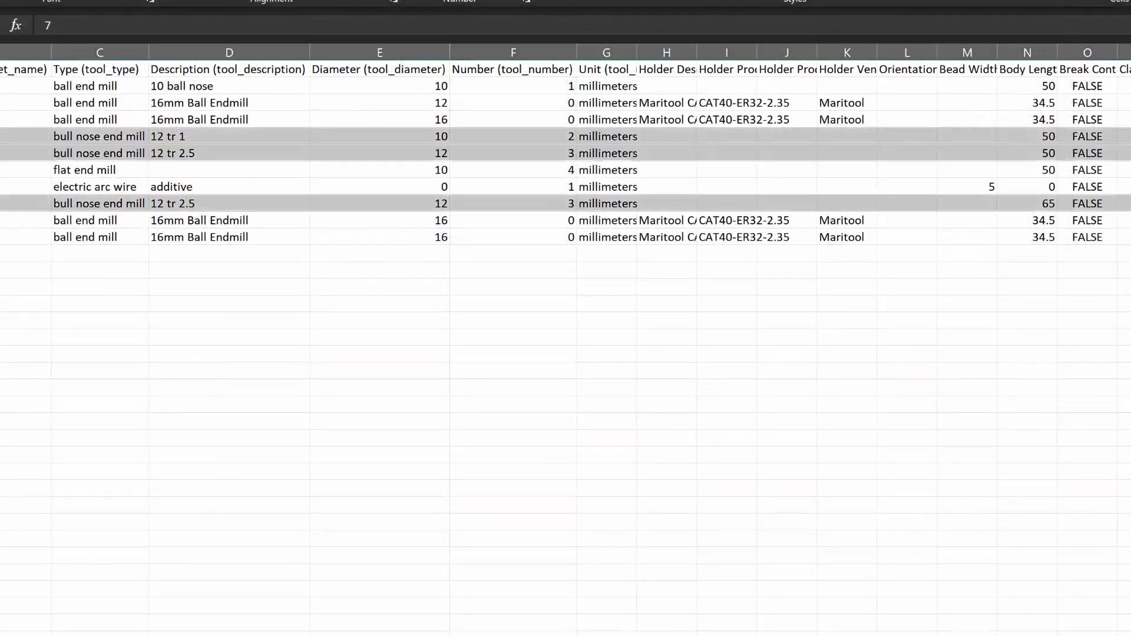
scroll(565, 218, "right", 8)
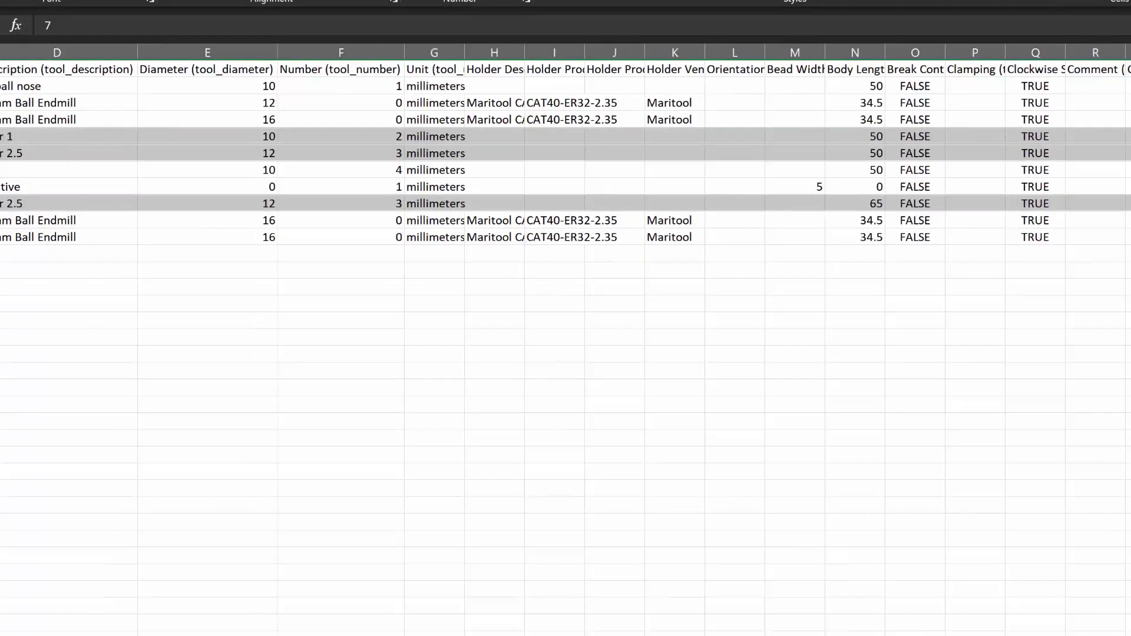
scroll(565, 341, "right", 2)
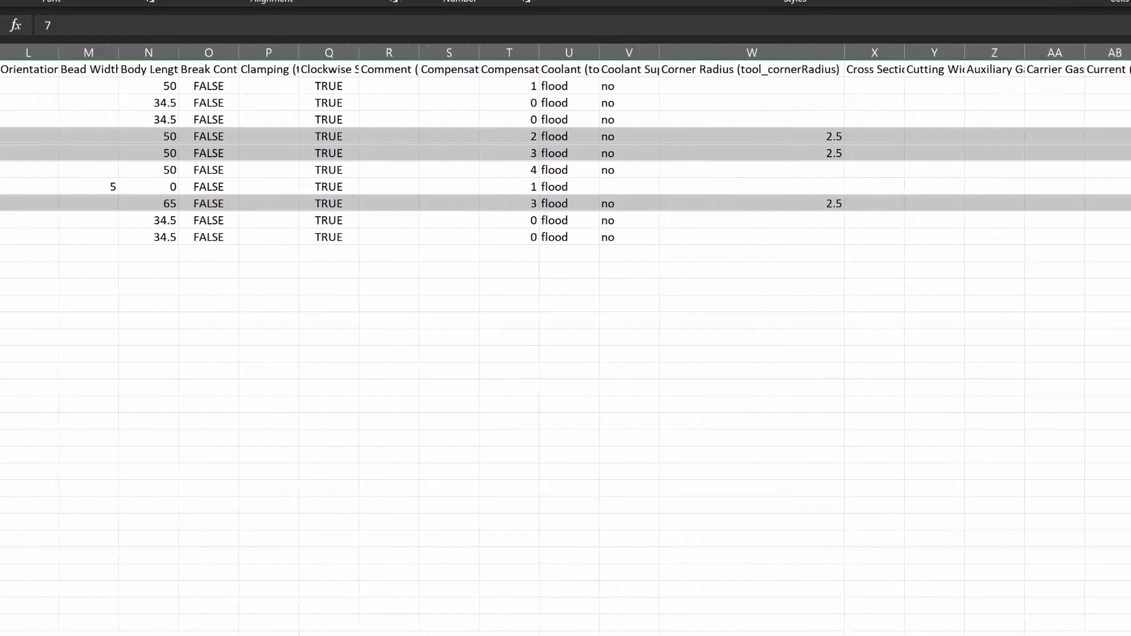
left_click(844, 139)
left_click(847, 153, "ctrl")
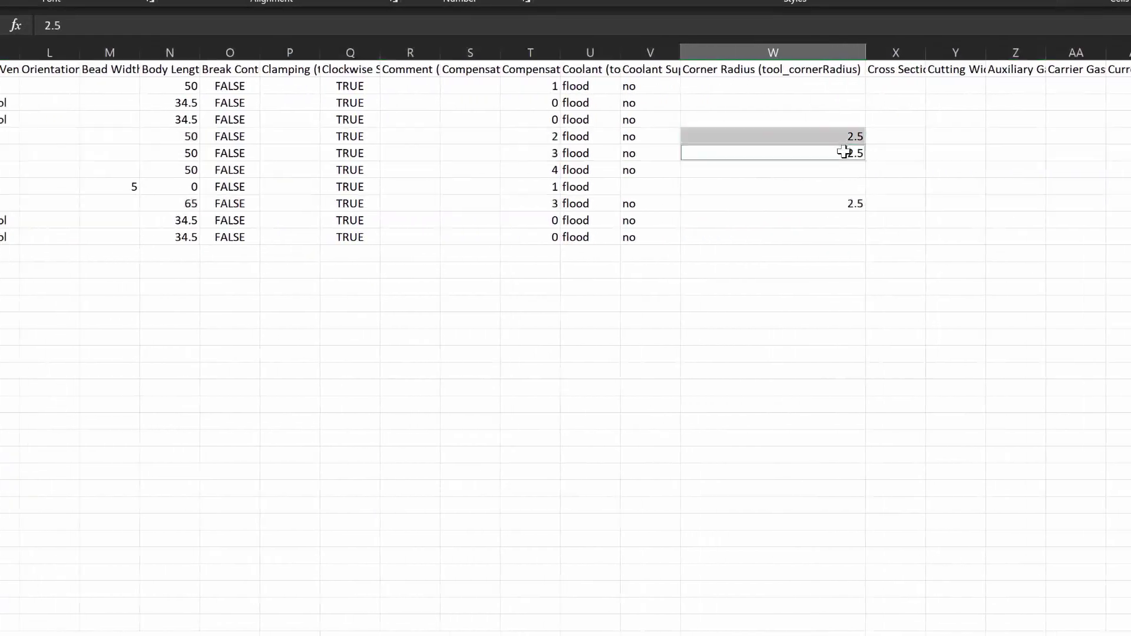
left_click(841, 205, "ctrl")
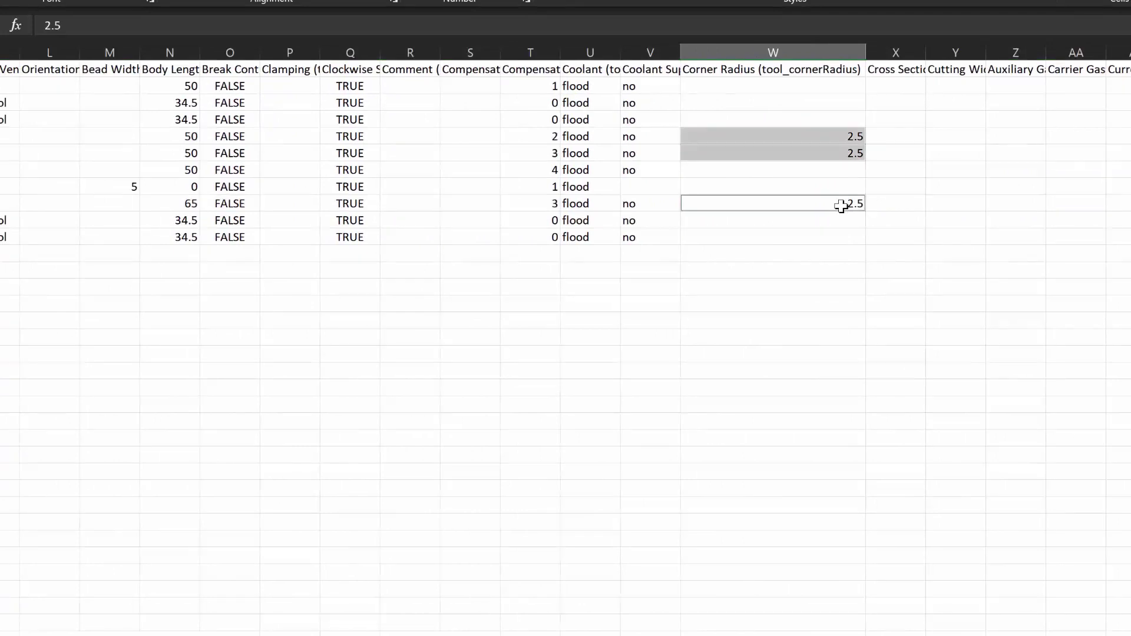
type("1.5")
key("ctrl+Return")
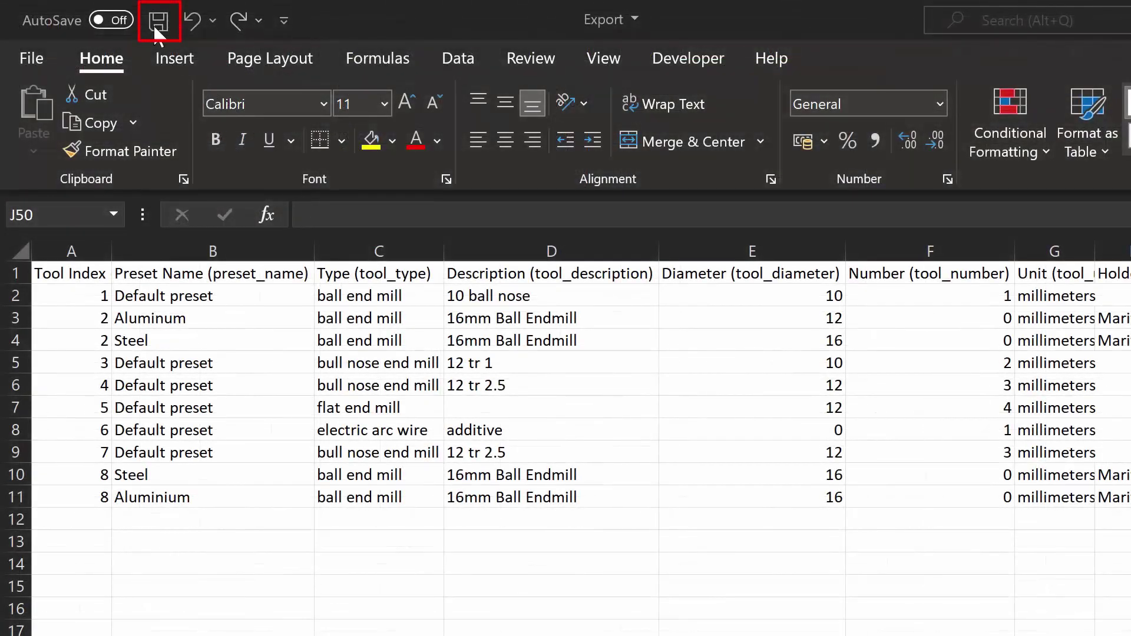
left_click(158, 22)
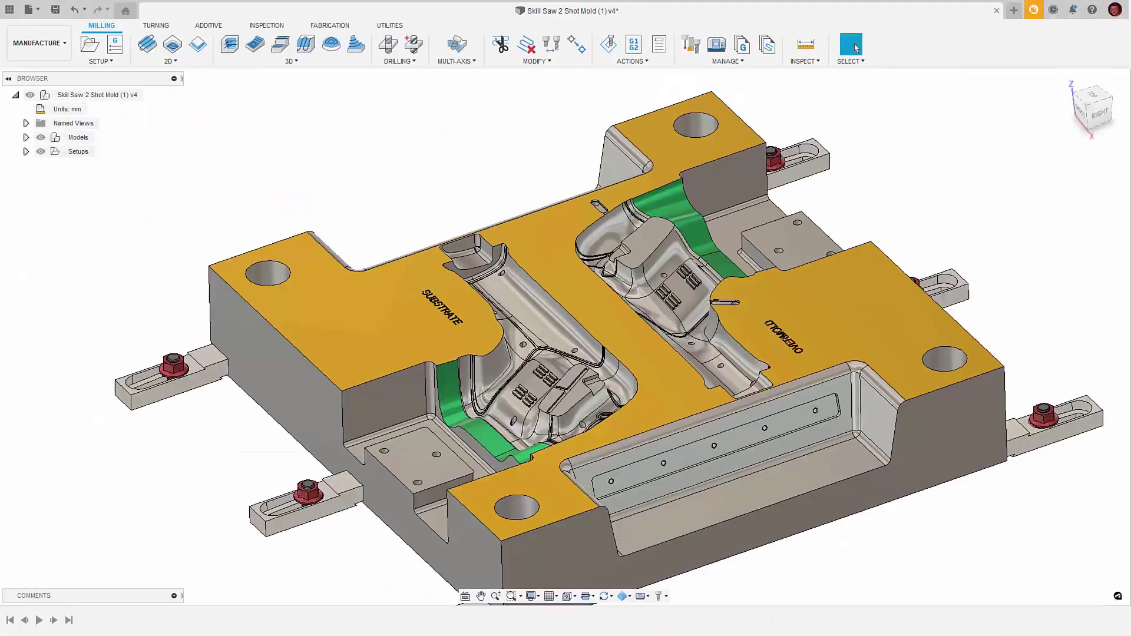
Import the edited Export CSV file into the Tool Library from the CSV library
left_click(690, 45)
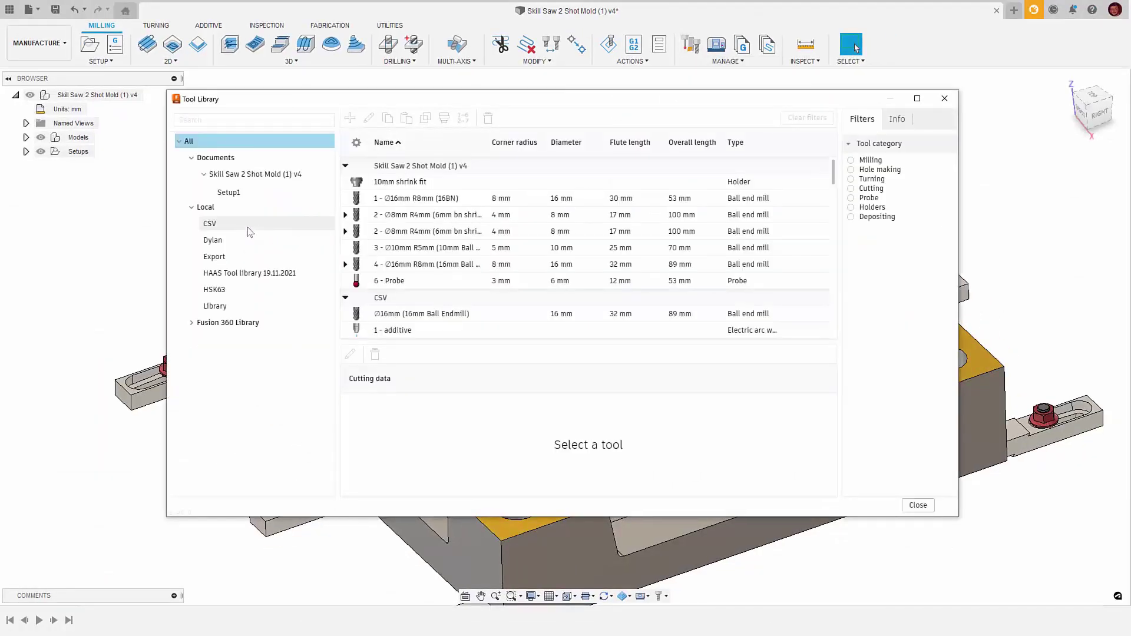
left_click(248, 230)
right_click(265, 227)
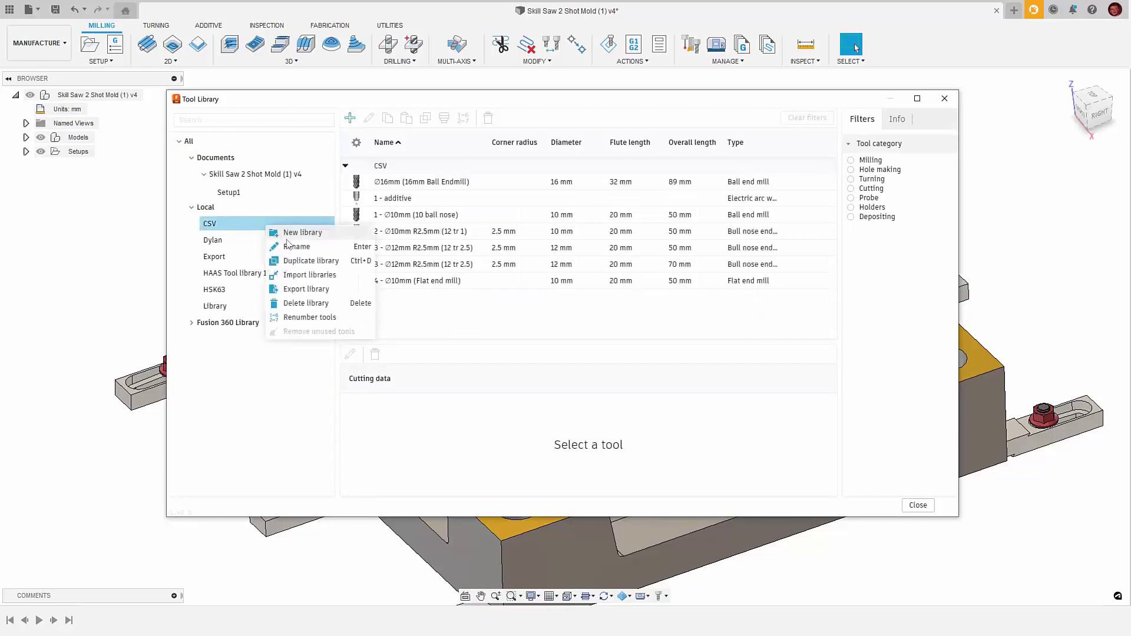
left_click(309, 274)
double_click(301, 195)
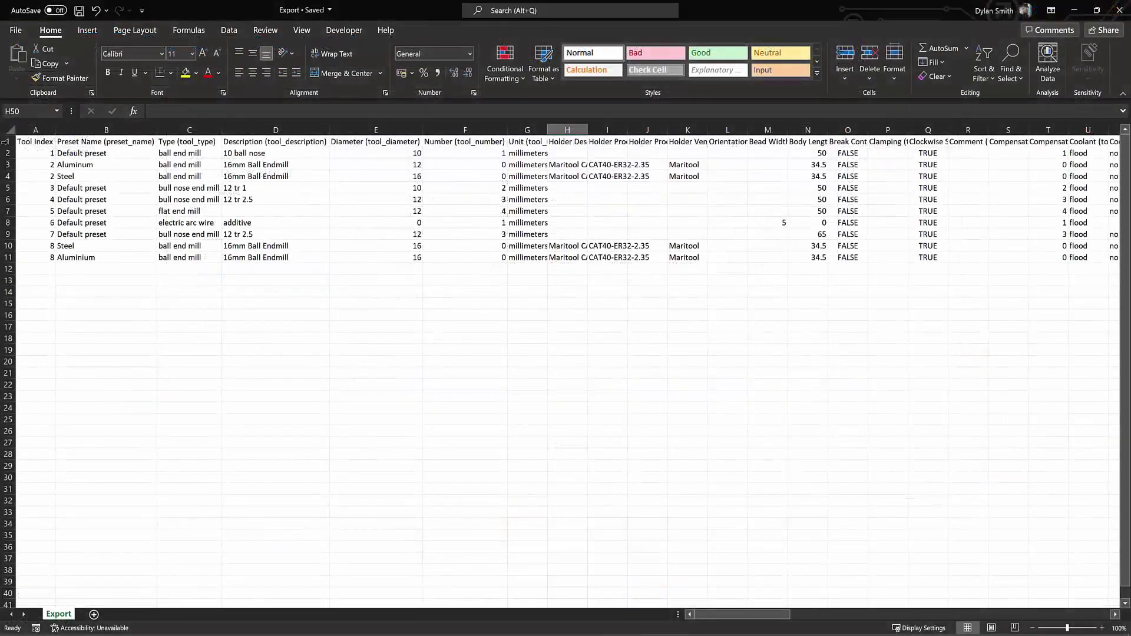
Copy rows 1–4 of the Export sheet: the header and the first three tools
left_click_drag(7, 142, 8, 177)
right_click(7, 177)
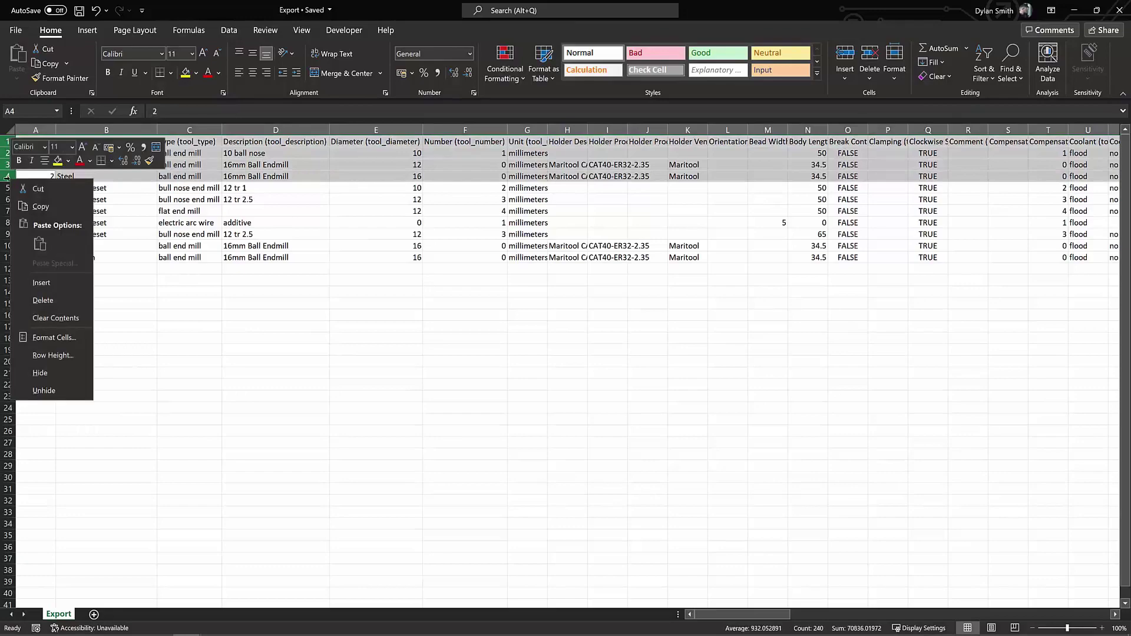
left_click(61, 203)
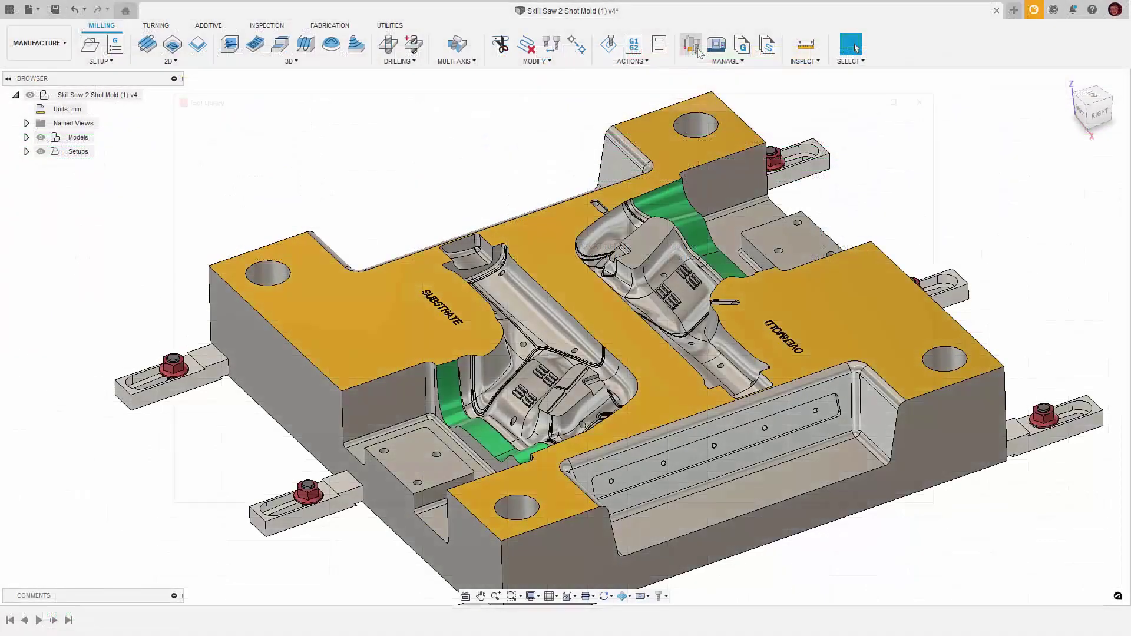
Paste the copied spreadsheet rows as new tools into the CSV library
left_click(690, 44)
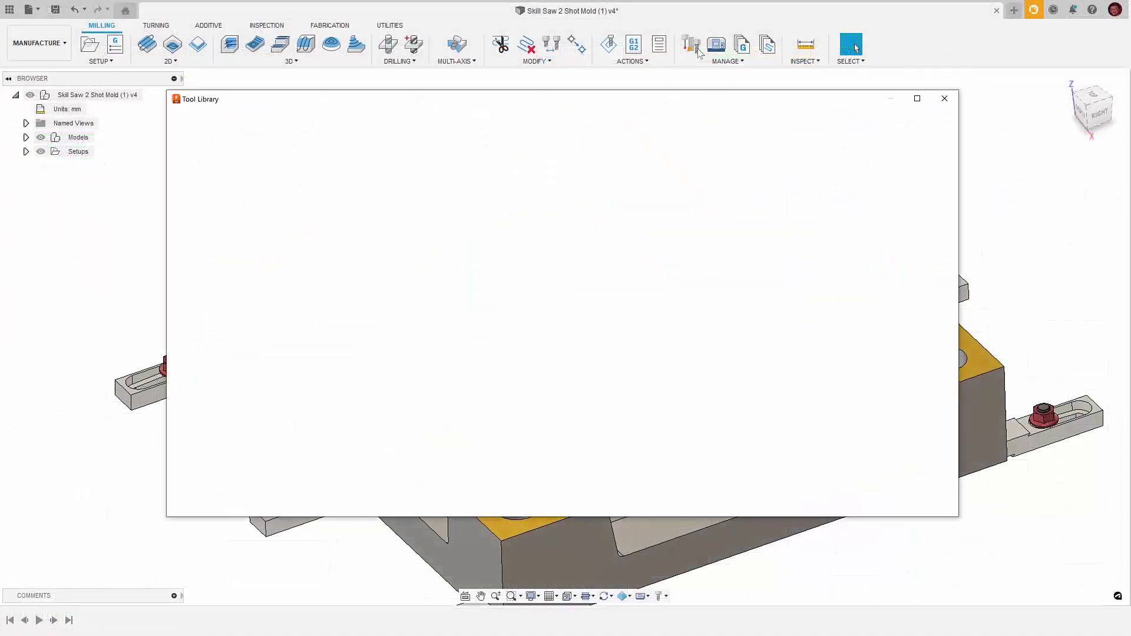
left_click(254, 191)
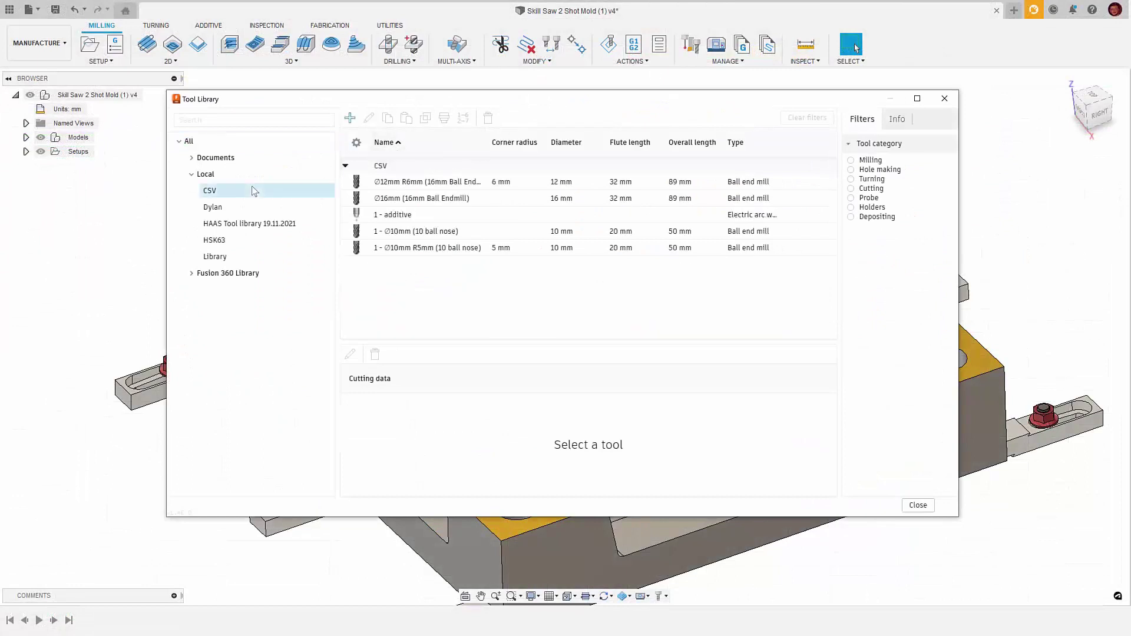
right_click(405, 280)
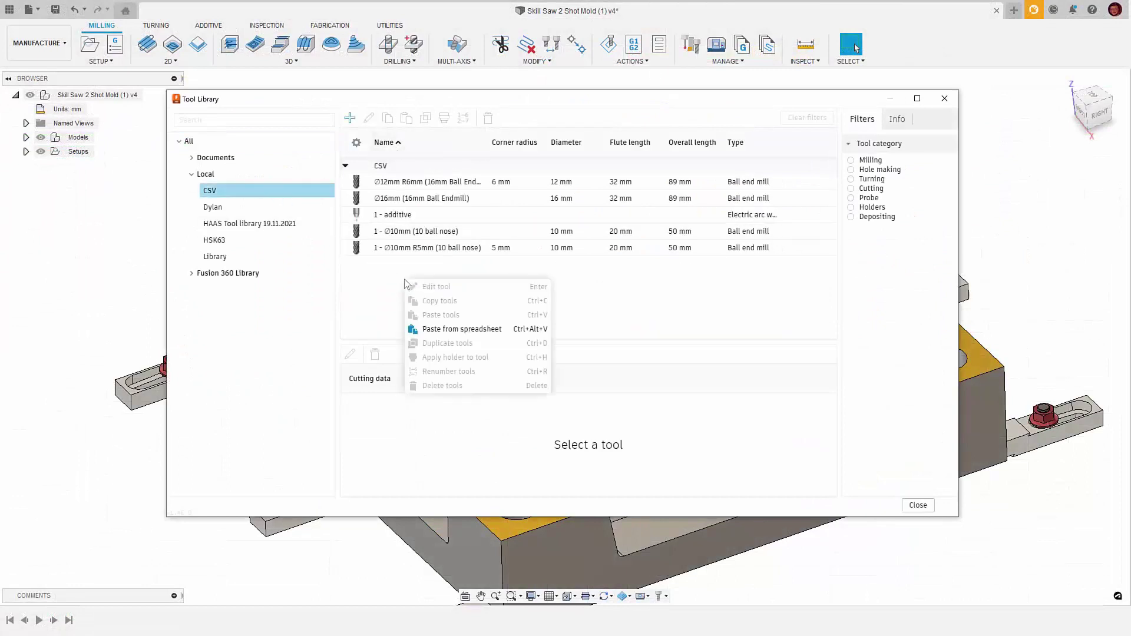
left_click(523, 333)
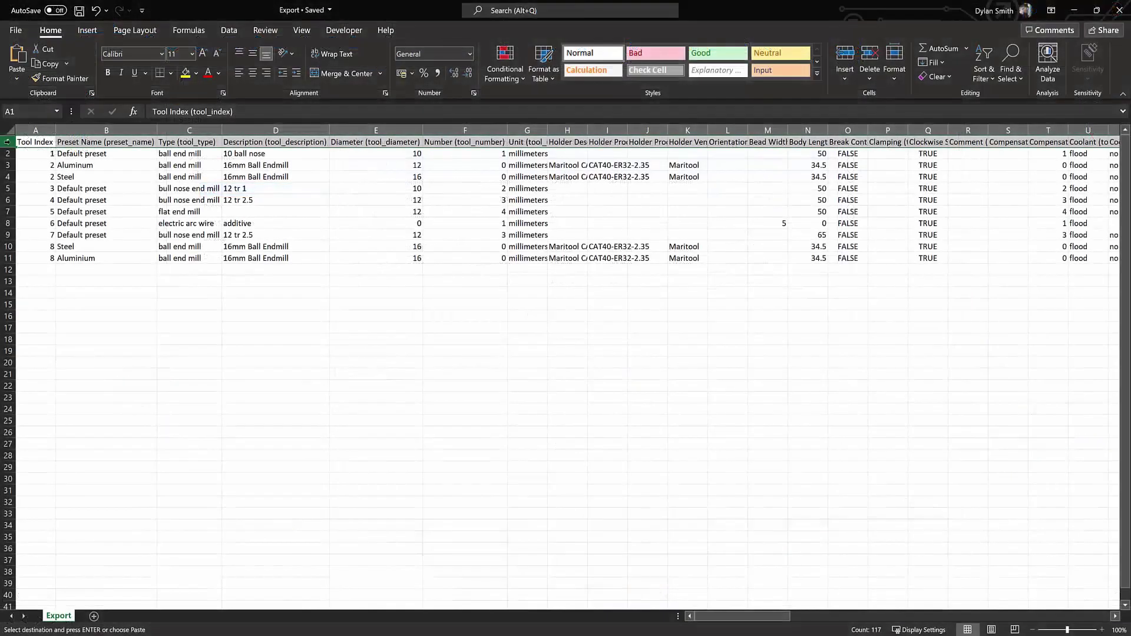
Copy the header row and paste it into row 14
right_click(11, 143)
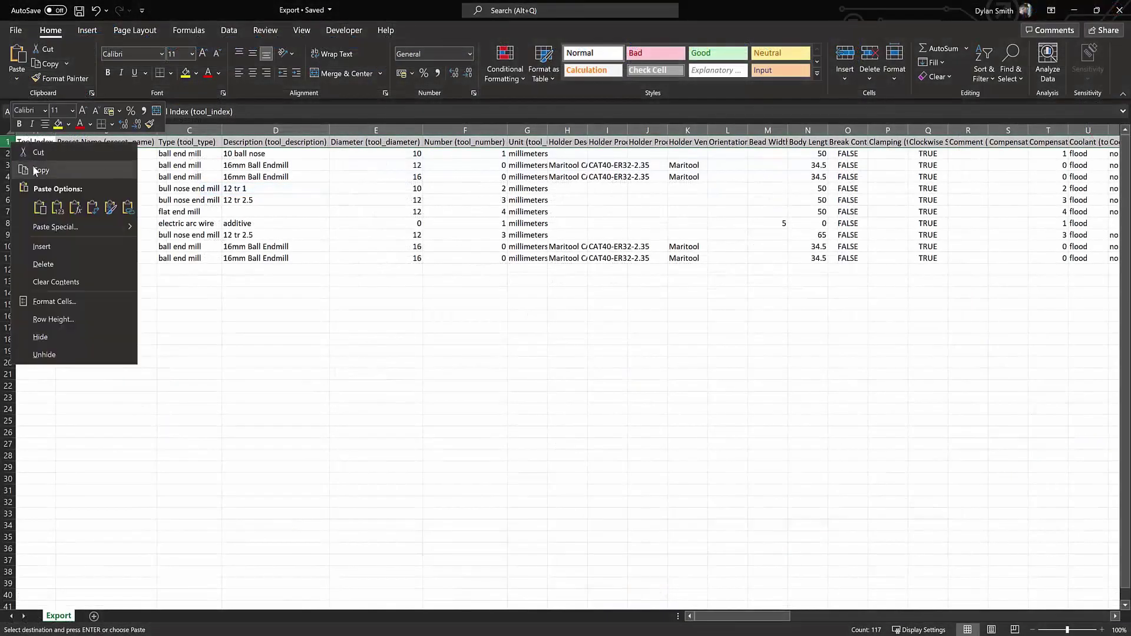
left_click(35, 171)
right_click(9, 295)
left_click(40, 354)
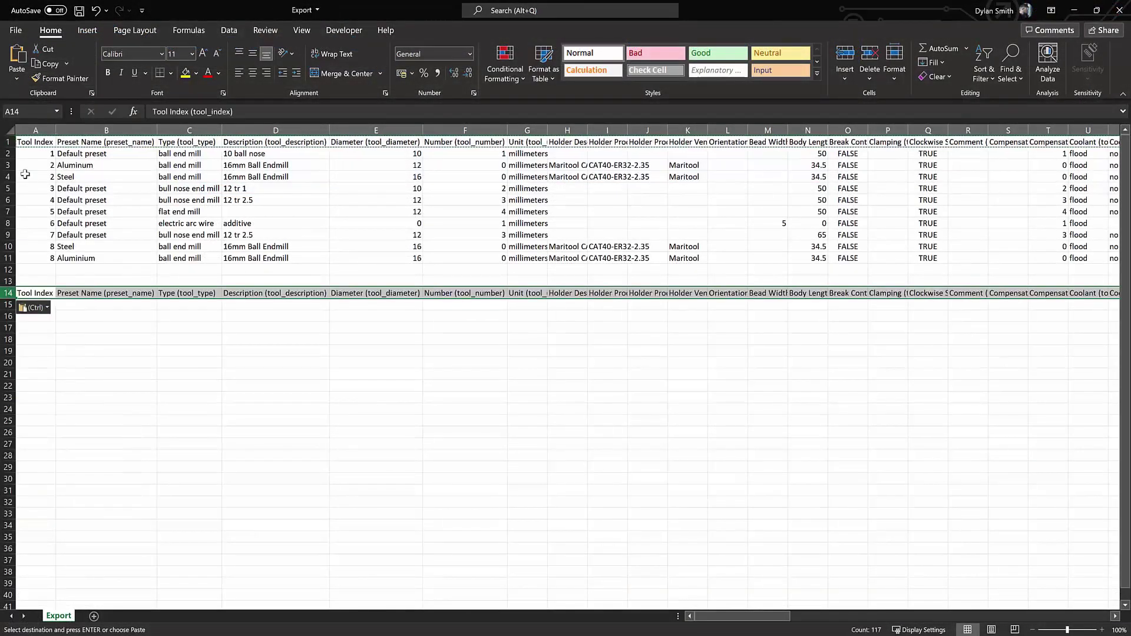
Copy tool rows 2, 6 and 9, then select row 15 as the paste destination
left_click(8, 154)
left_click(9, 201, "ctrl")
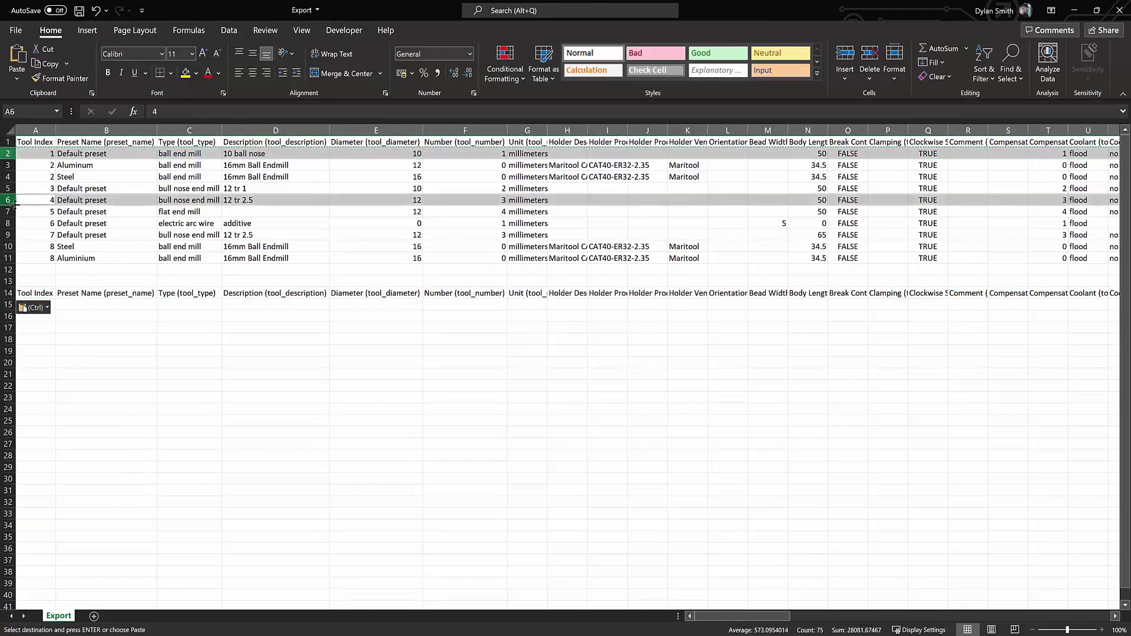
left_click(9, 235, "ctrl")
right_click(8, 235)
left_click(34, 263)
left_click(8, 304)
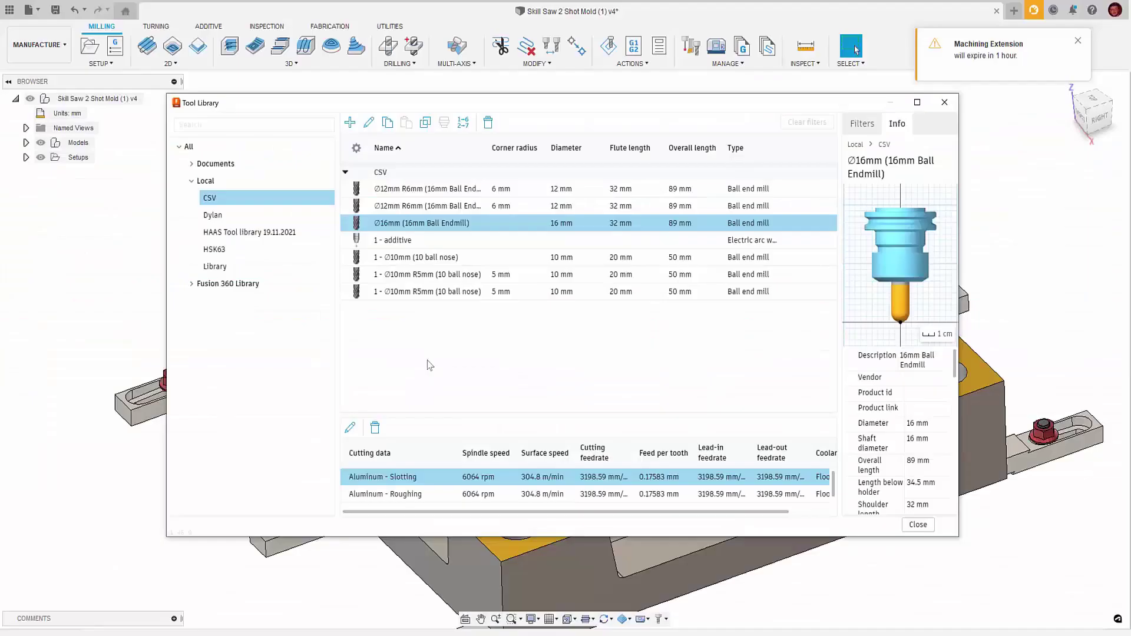
Paste the spreadsheet rows as tools and set the Ø16mm Ball Endmill's Stepdown to tool_diameter*0.05 (0.8 mm)
right_click(428, 363)
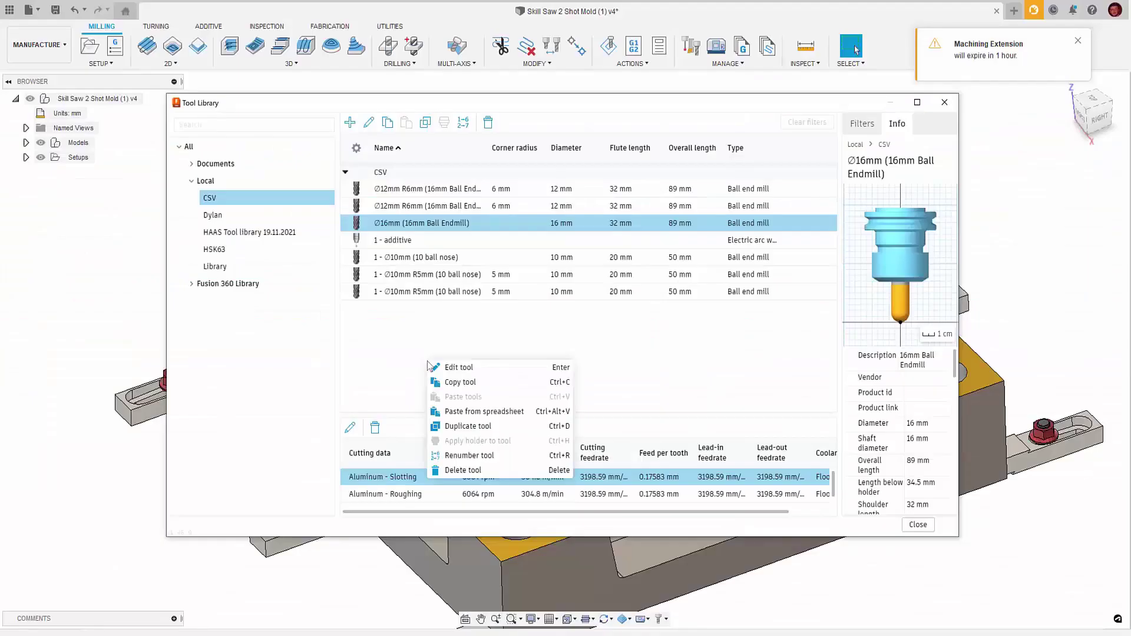
left_click(497, 416)
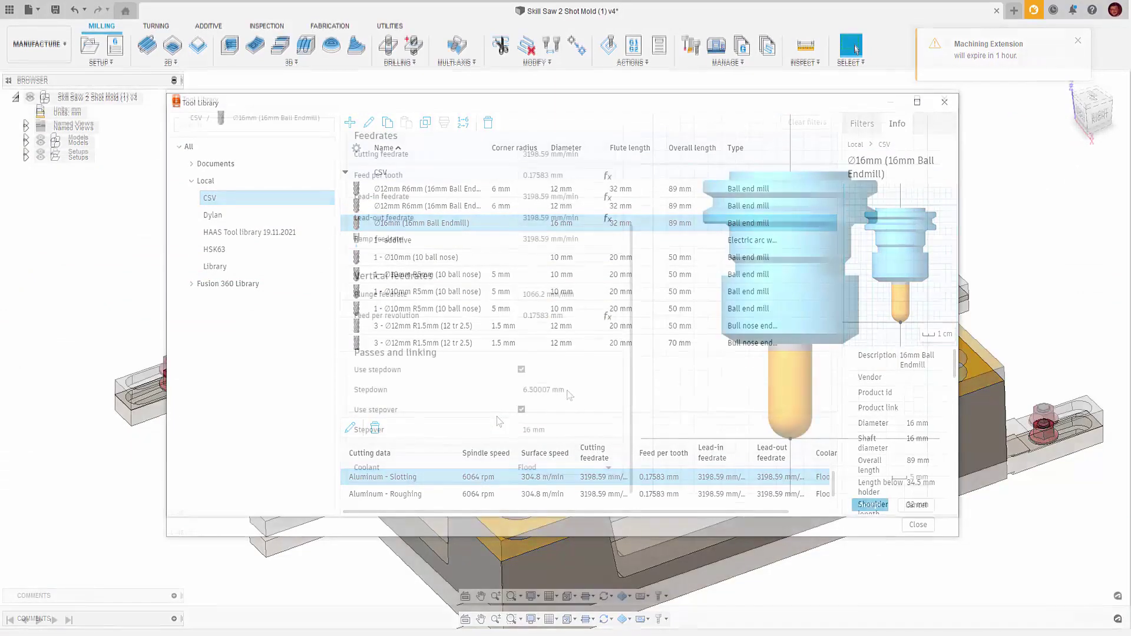
left_click(568, 390)
type("tool_diam")
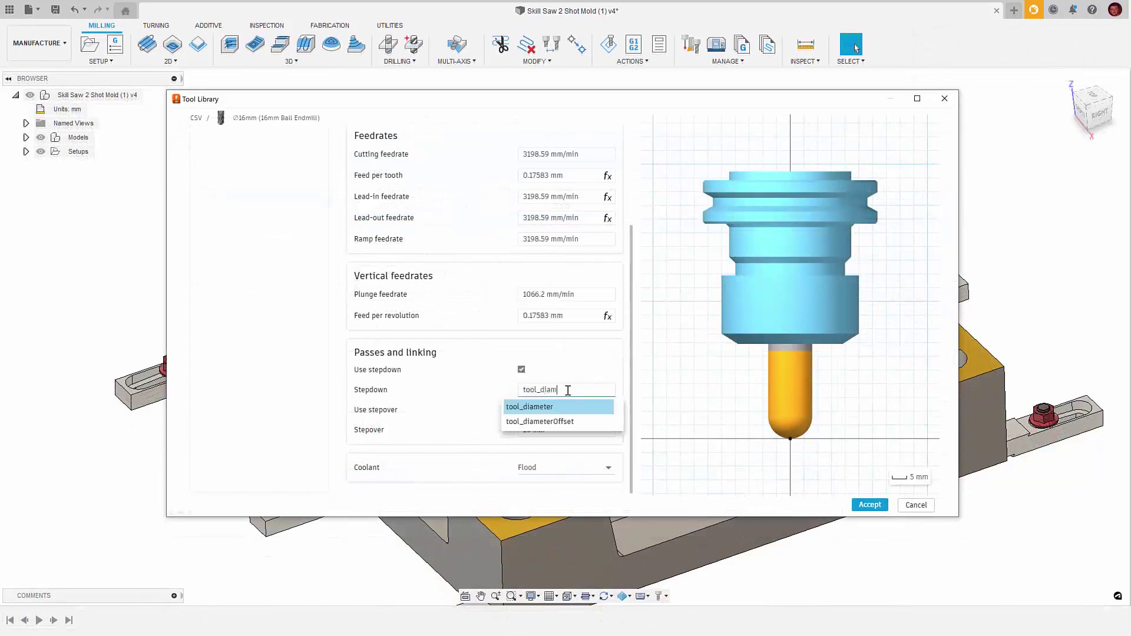
key("Return")
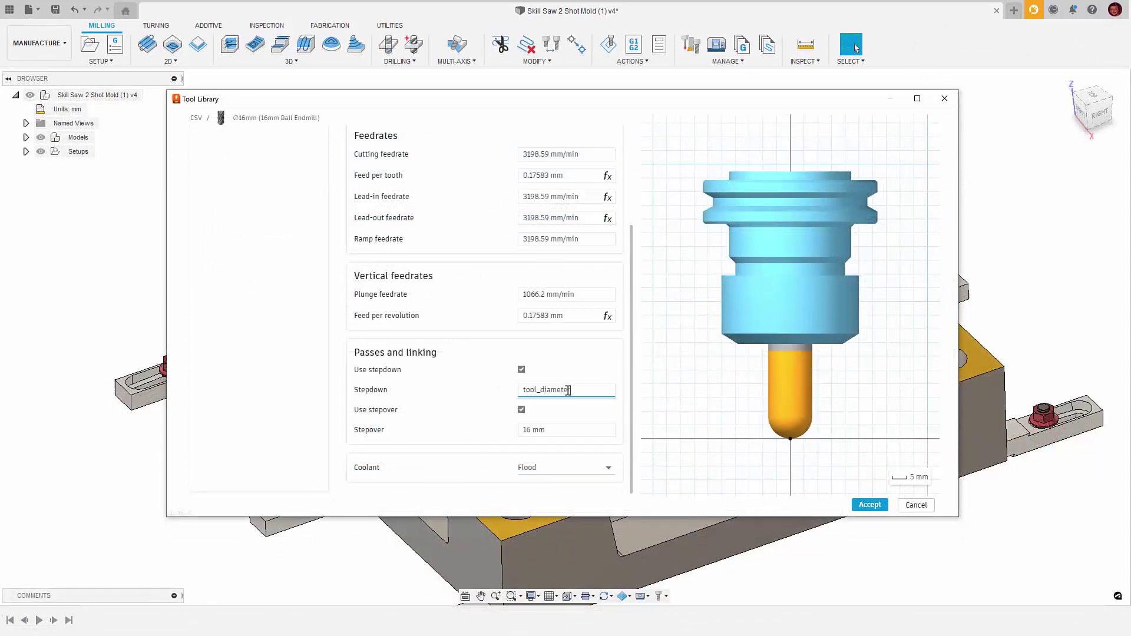
type("*0.05")
key("Return")
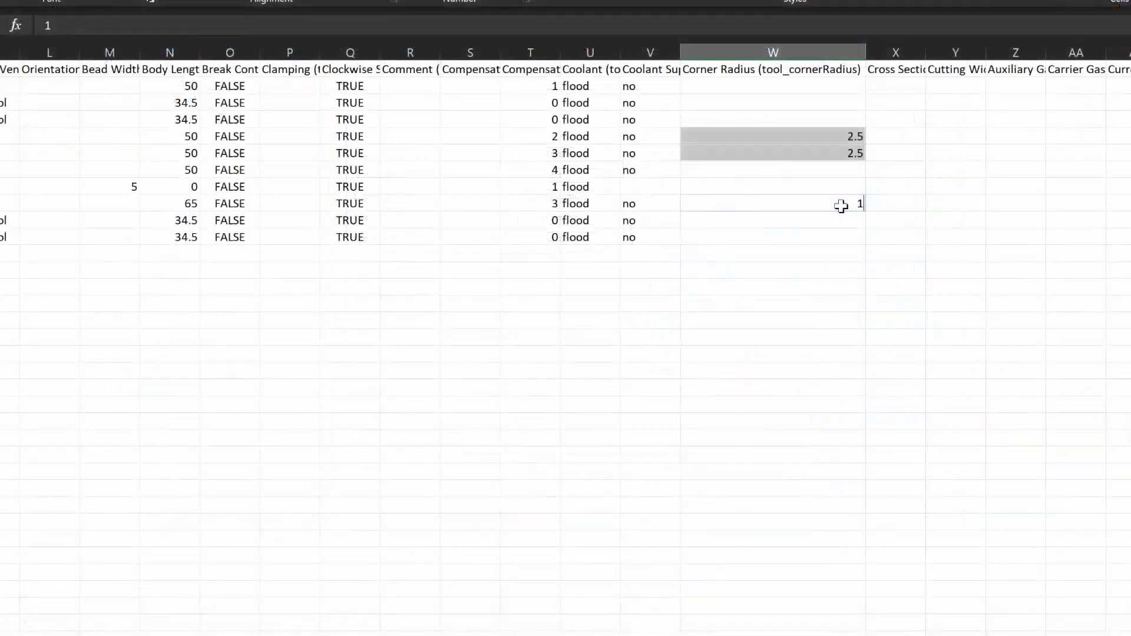
Enter .5, then paste the copied tool-8 Steel 16mm Ball Endmill row over row 11 of the Export sheet
type(".5")
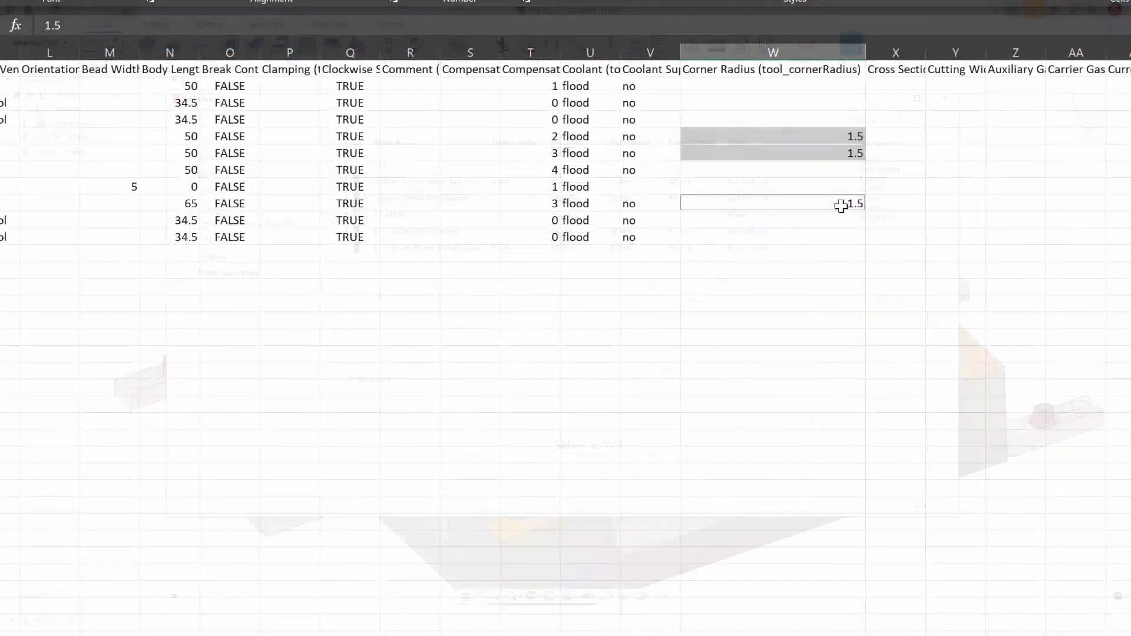
right_click(406, 283)
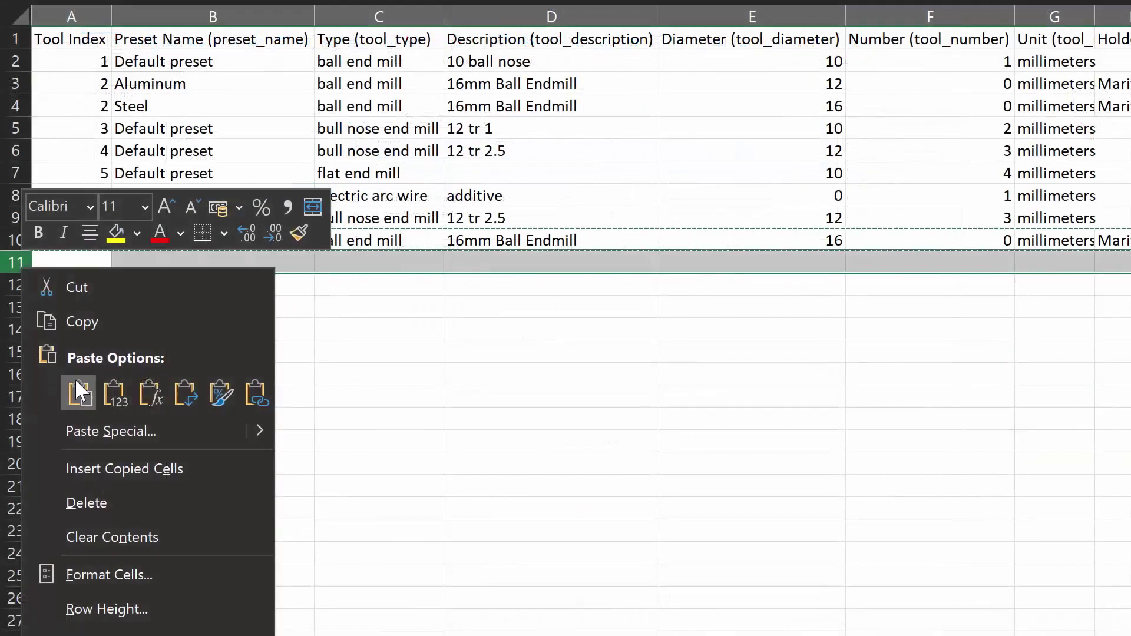
left_click(78, 324)
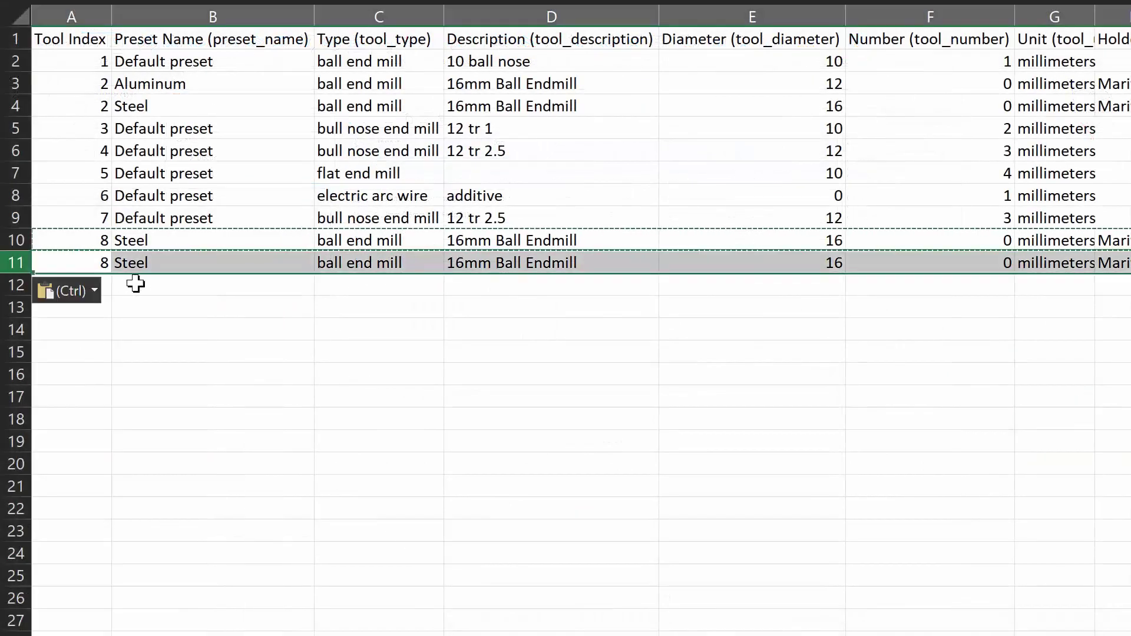